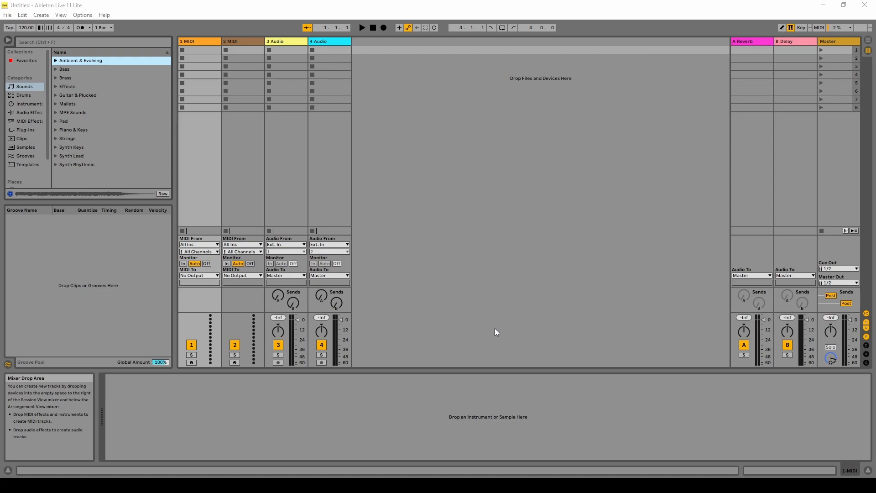
- Delete the two audio tracks, 4 Audio and 3 Audio, leaving only the MIDI tracks in the set
right_click(327, 42)
left_click(352, 67)
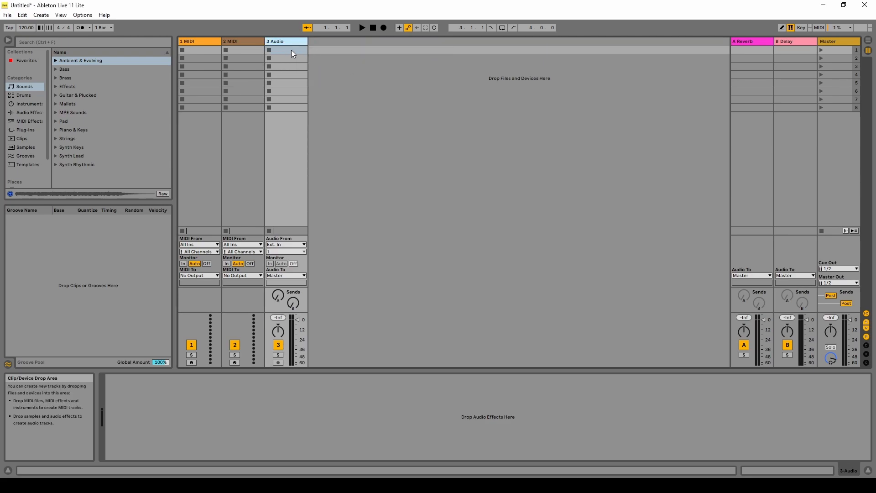
right_click(284, 41)
left_click(307, 67)
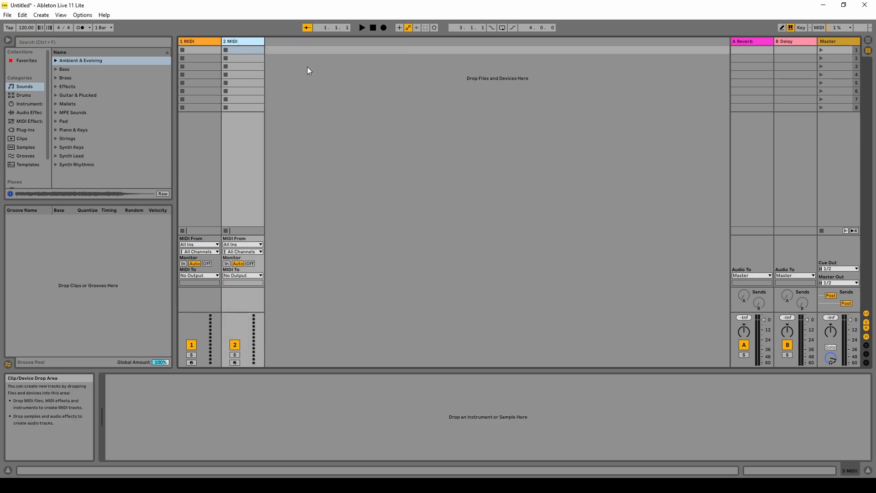
left_click(415, 229)
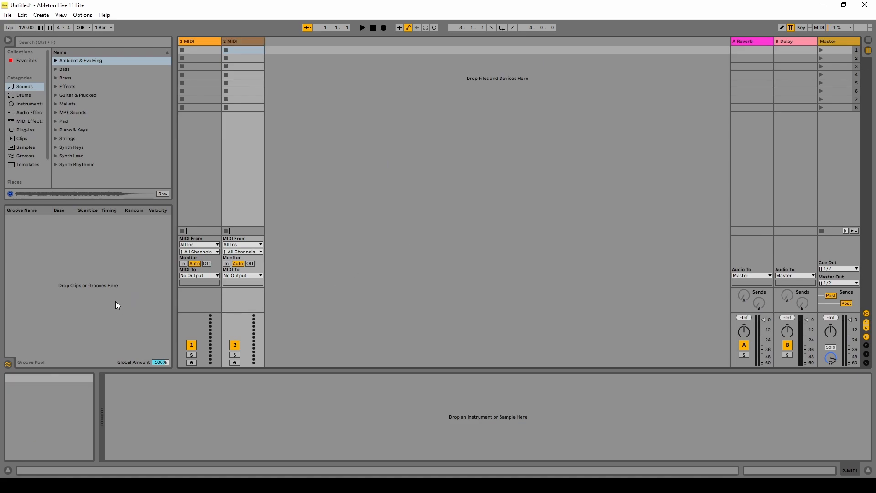
- Preview the Duetta Pad.adv preset from the Ambient & Evolving sounds and load it onto the first MIDI track
left_click(29, 86)
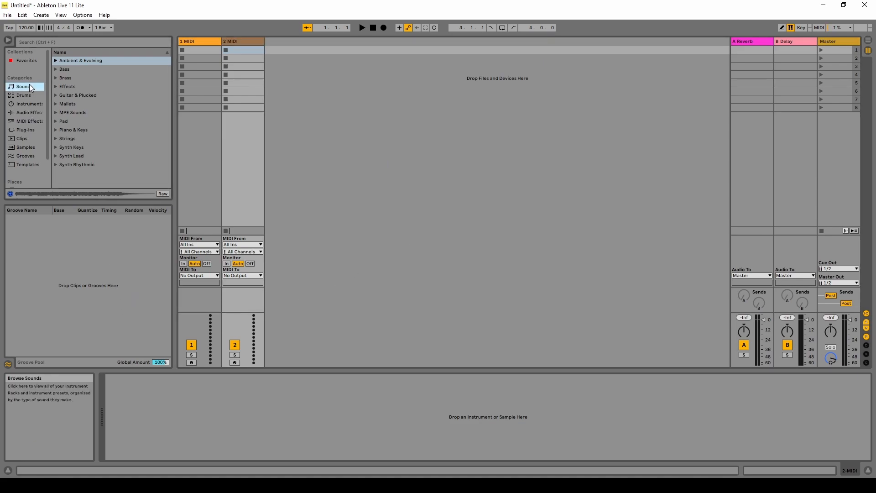
left_click(56, 61)
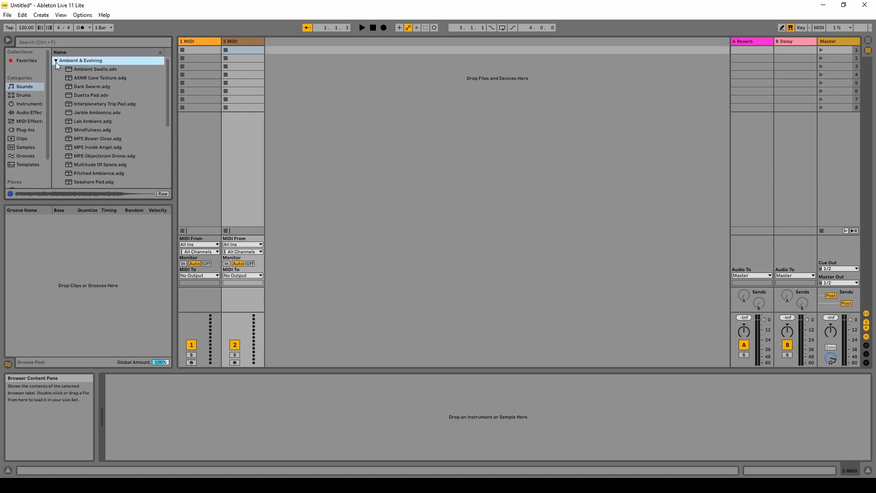
left_click(107, 96)
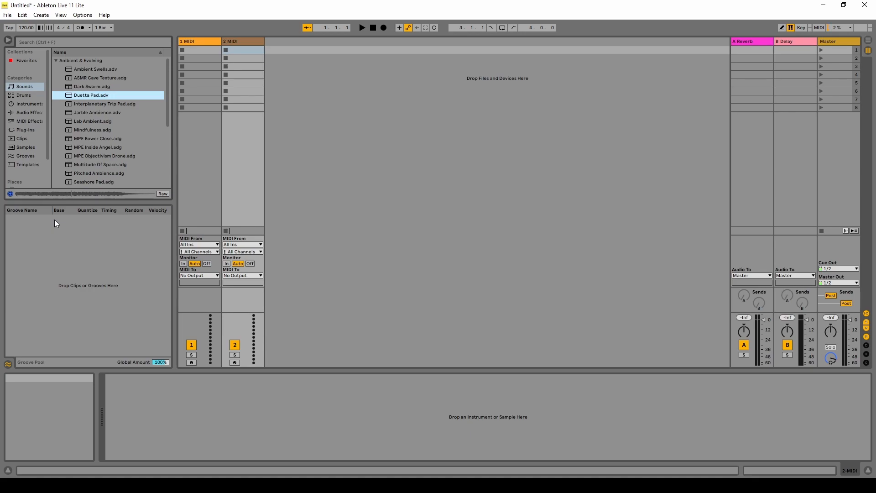
left_click(397, 180)
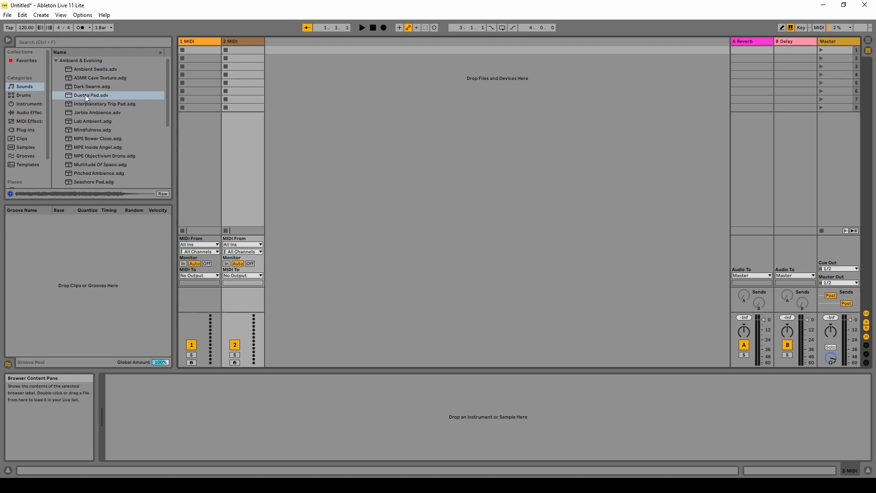
left_click_drag(85, 94, 167, 77)
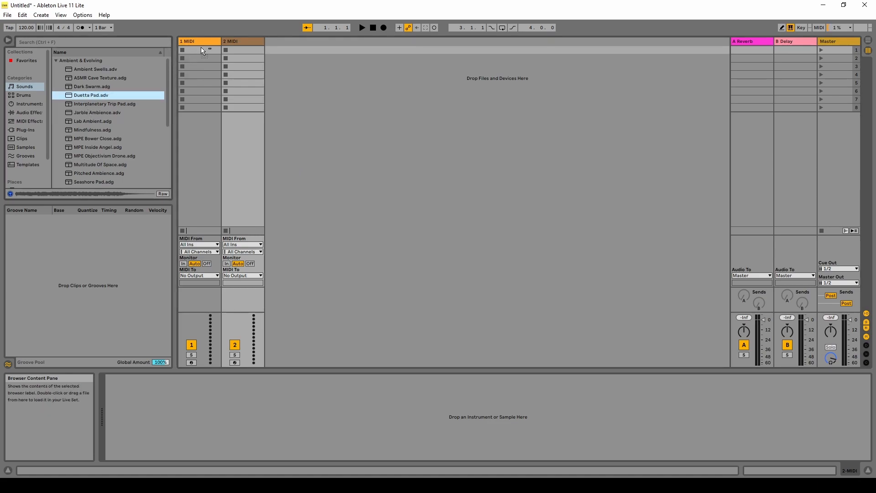
left_click_drag(201, 47, 240, 88)
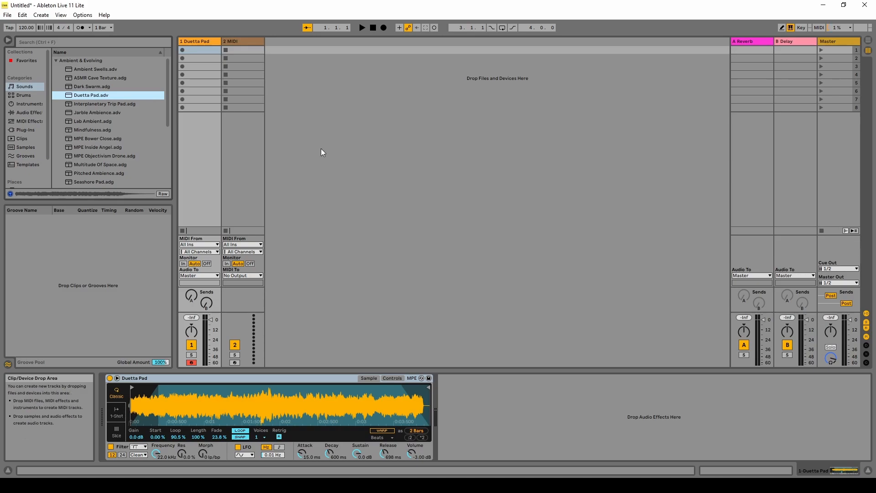
- Create an empty MIDI clip in the Duetta Pad track's first slot and enable note preview, auditioning a few piano-roll keys
double_click(198, 53)
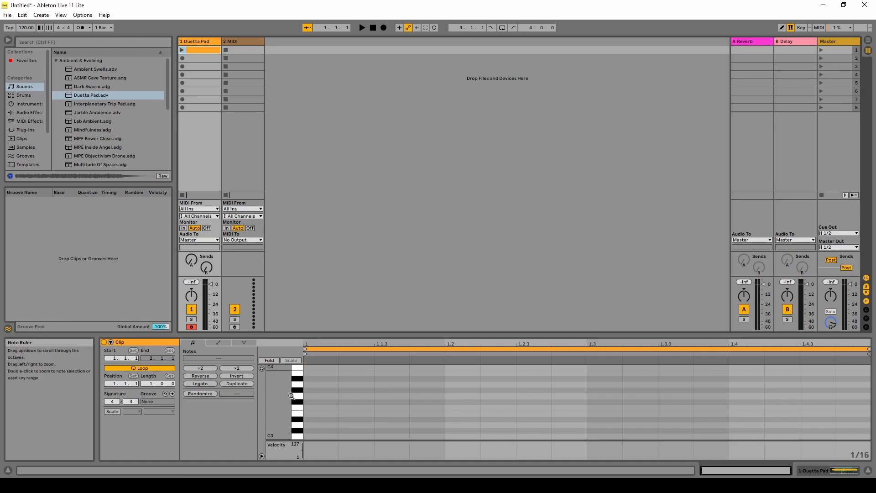
left_click(261, 368)
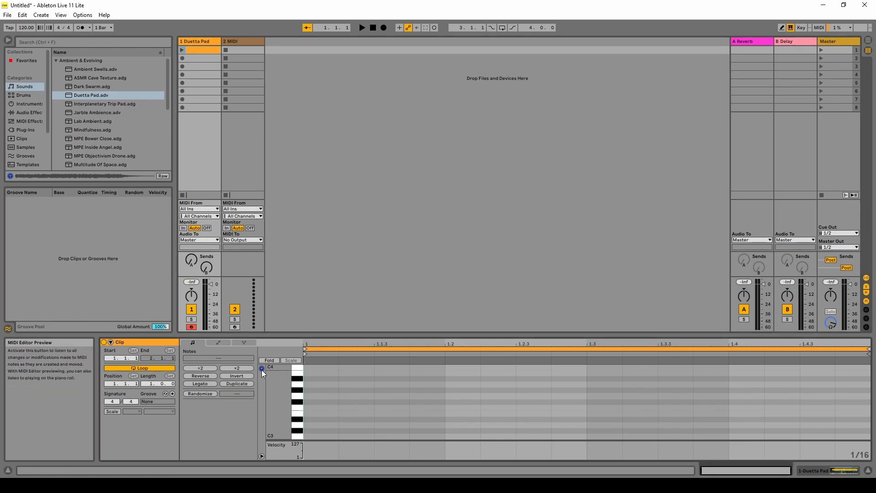
left_click(297, 373)
left_click(300, 384)
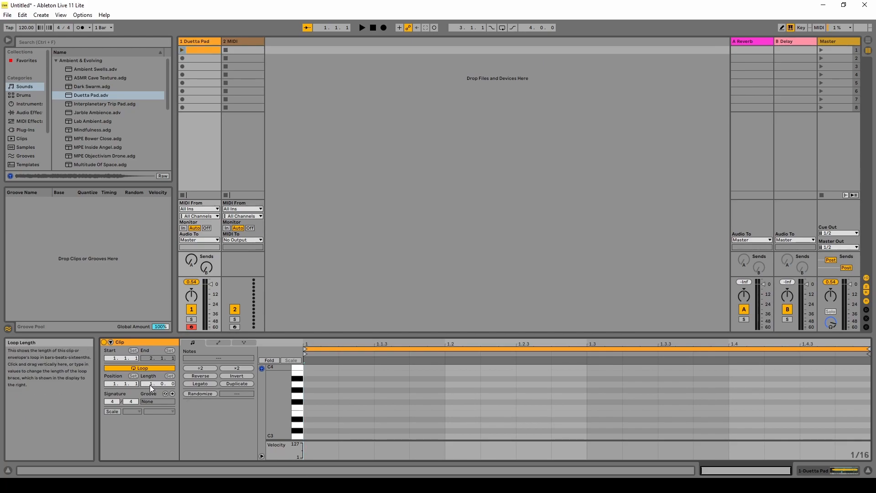
- Set the clip's loop length to 4 bars and turn on its scale mode with C Major
left_click_drag(150, 383, 150, 370)
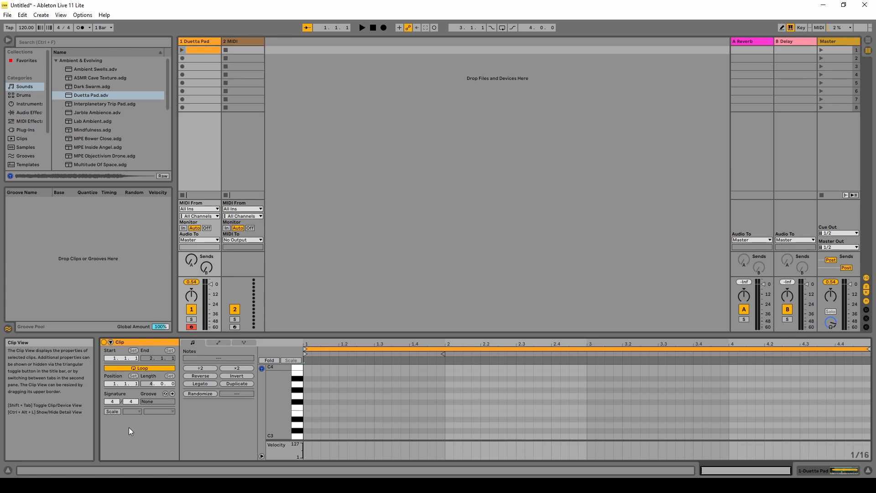
left_click(112, 411)
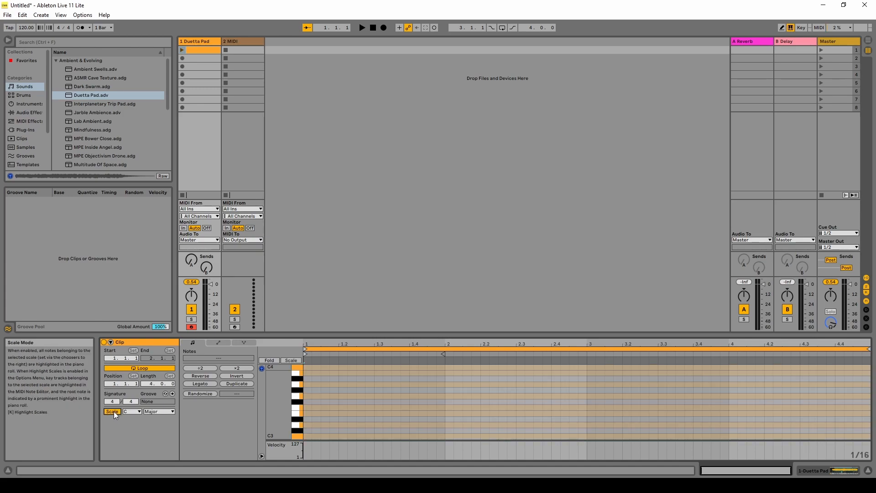
left_click(139, 411)
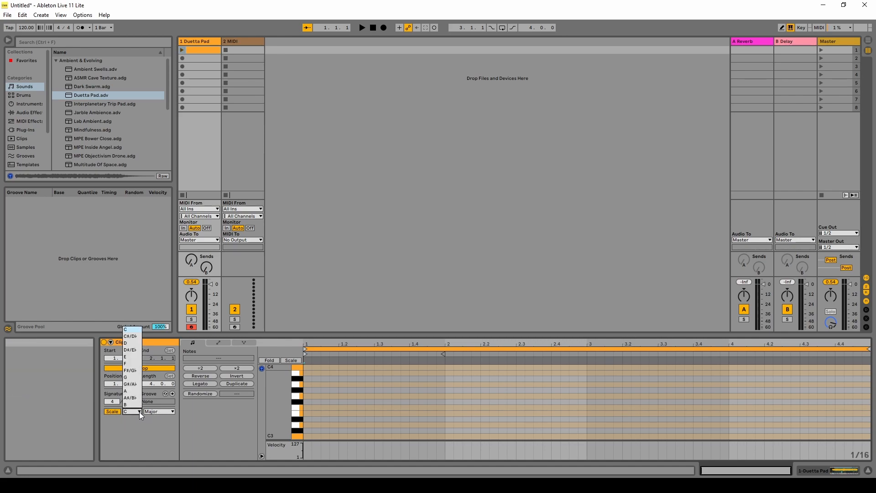
left_click(129, 331)
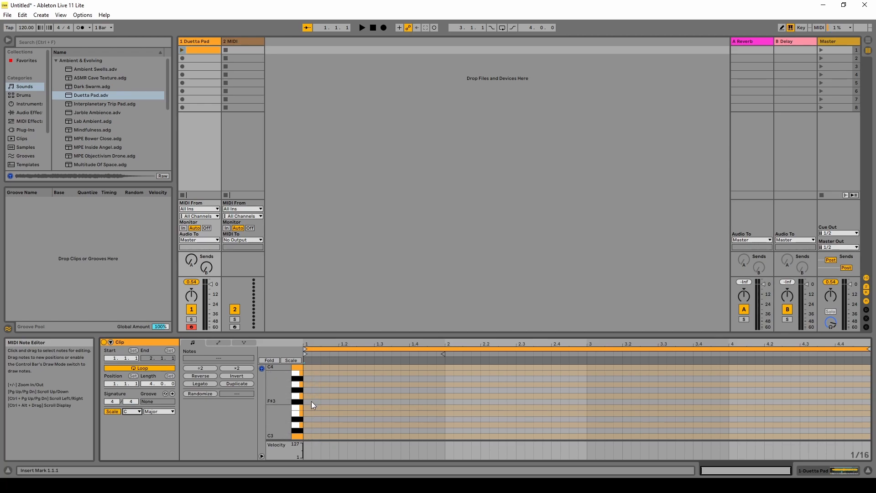
left_click(288, 360)
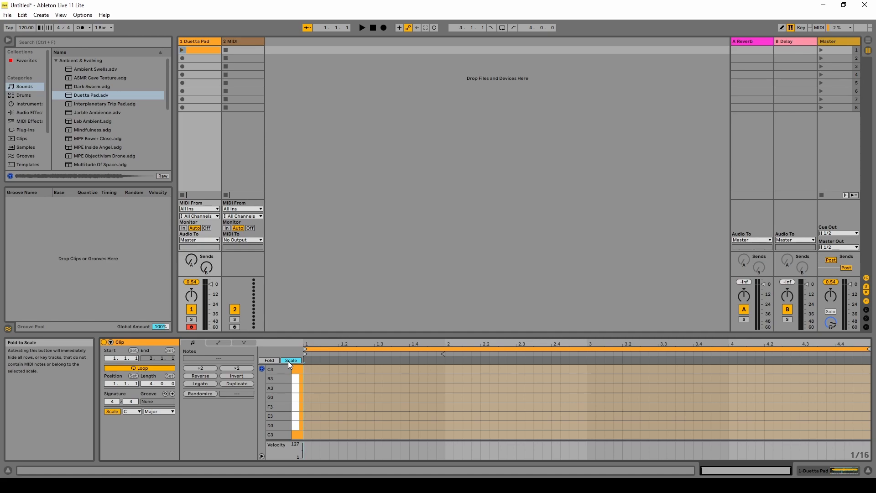
left_click(289, 360)
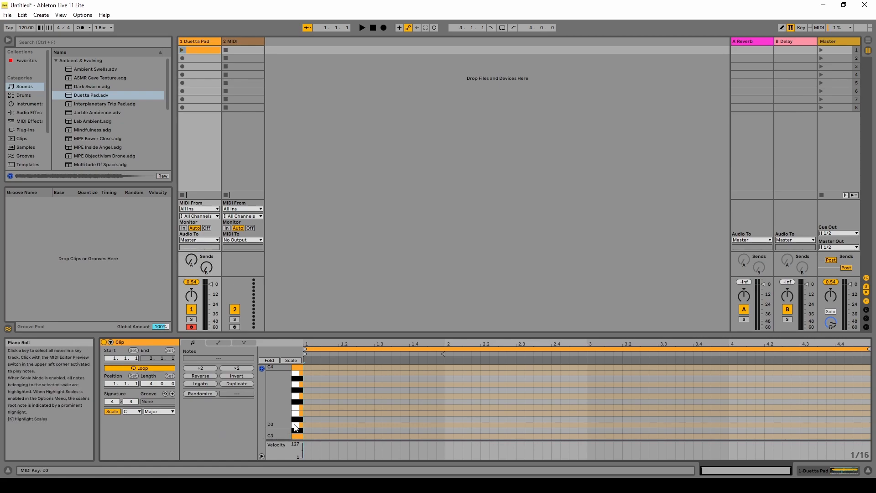
- Add a C2 note at the start of the clip and extend it to fill the whole first bar
left_click(297, 438)
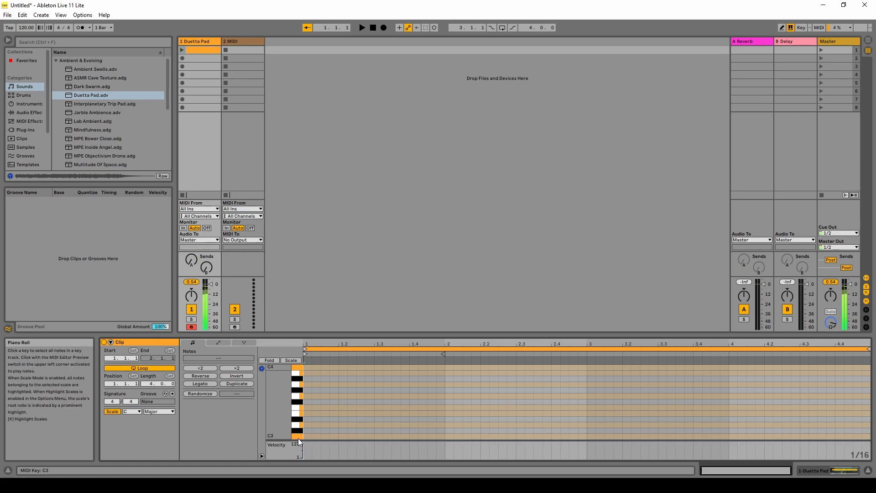
scroll(296, 414, "down", 3)
scroll(297, 418, "down", 5)
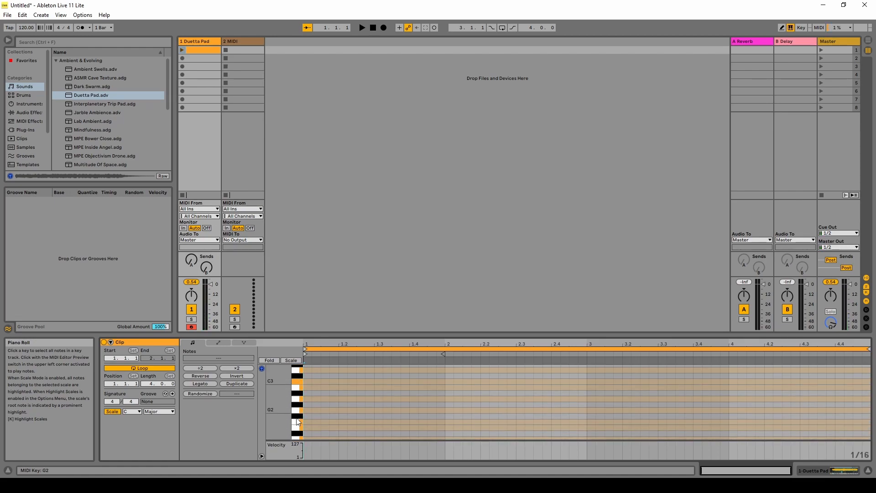
left_click(300, 427)
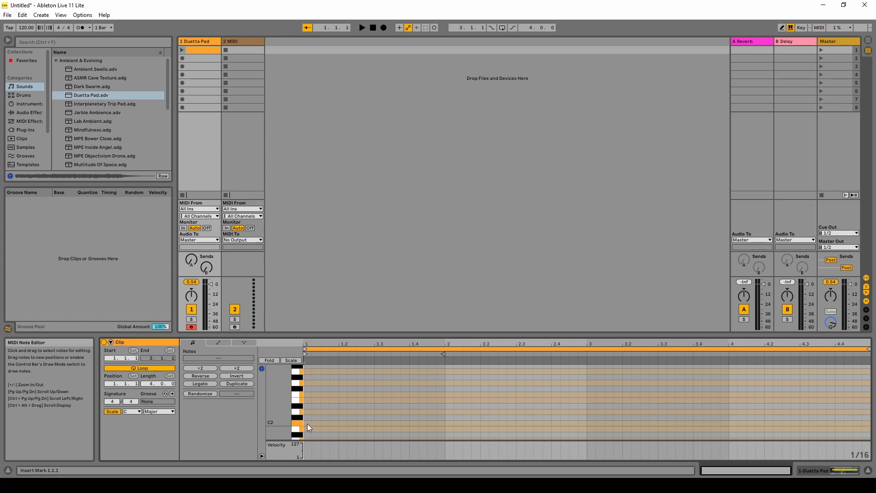
double_click(307, 424)
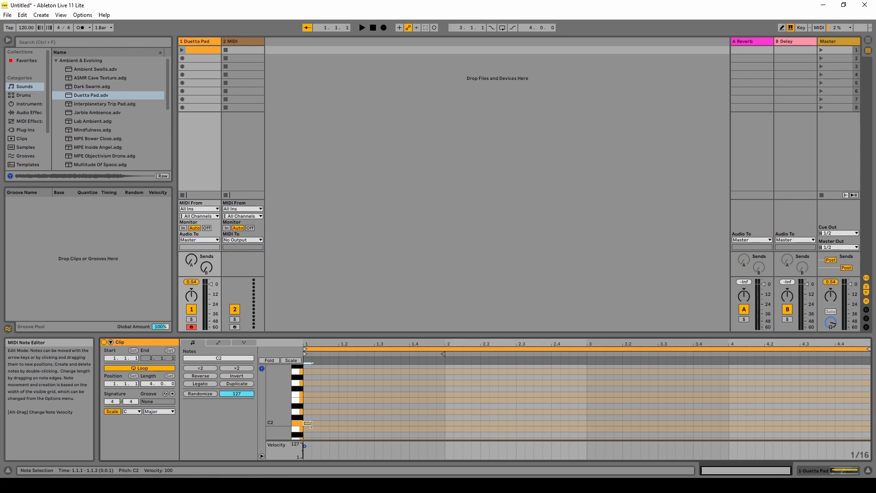
left_click_drag(308, 424, 445, 422)
left_click(399, 427)
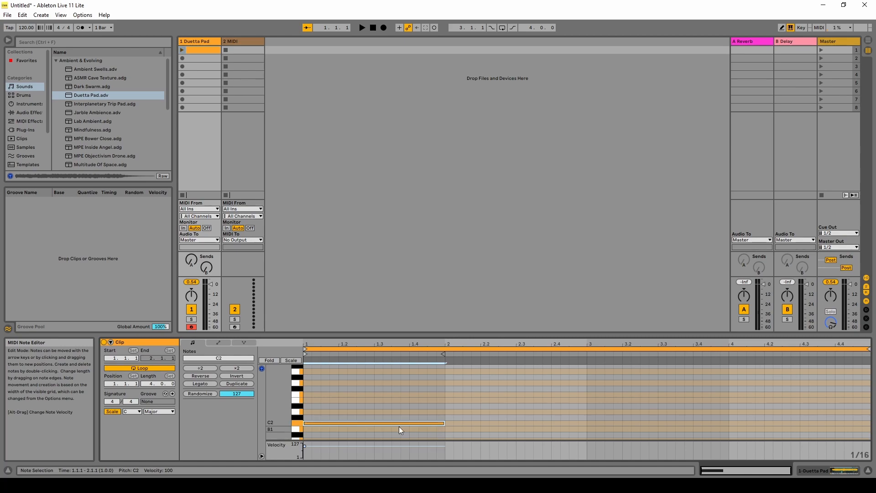
- Complete the first bar's C major chord by adding E2 and G2 notes, each one bar long
left_click(296, 422)
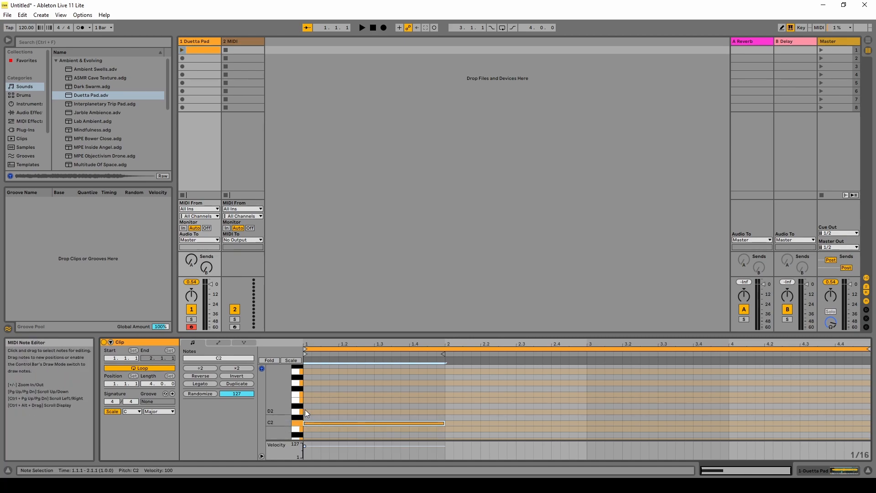
double_click(305, 400)
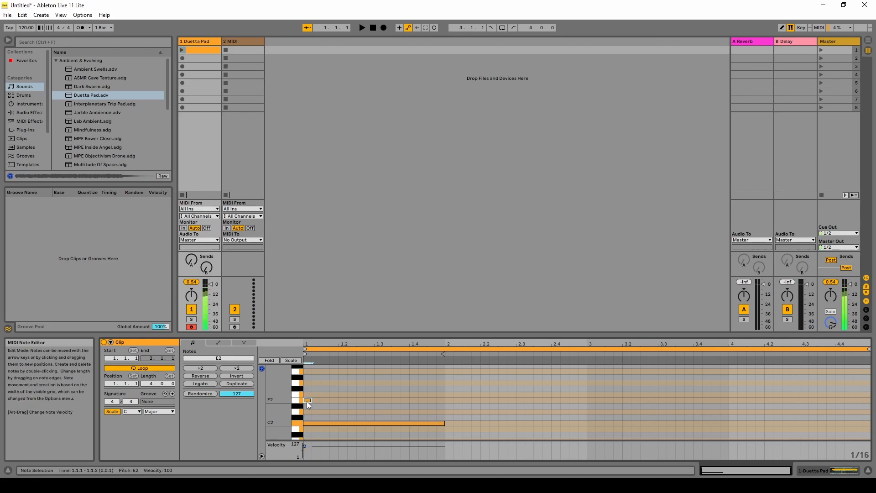
left_click_drag(311, 400, 445, 401)
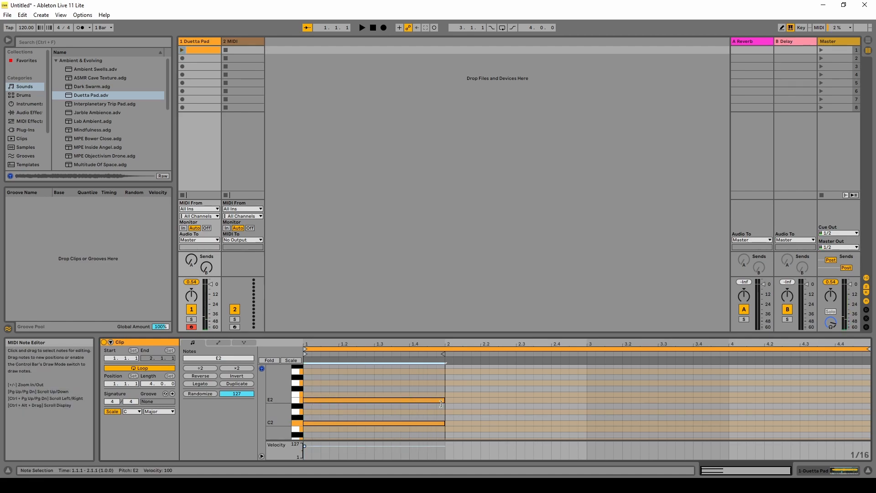
double_click(308, 382)
left_click_drag(312, 382, 444, 388)
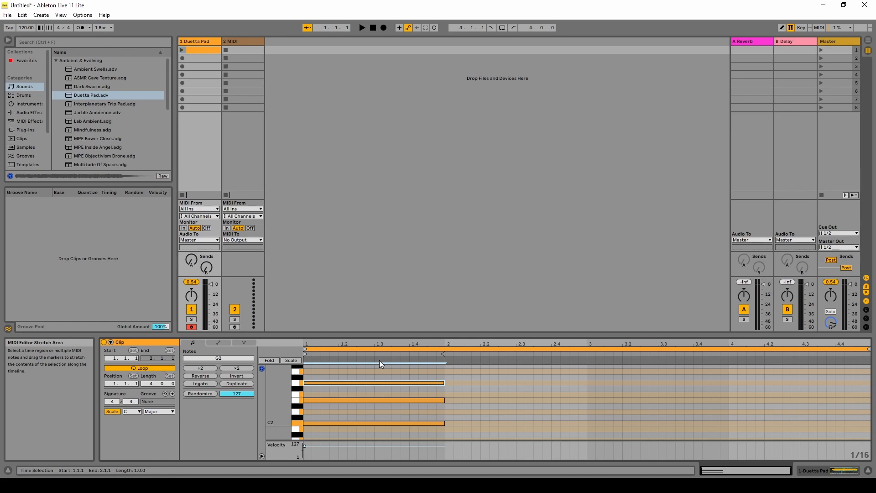
- Build a G major chord in bar 2 from G2, B2 and D3 notes, each one bar long
double_click(447, 382)
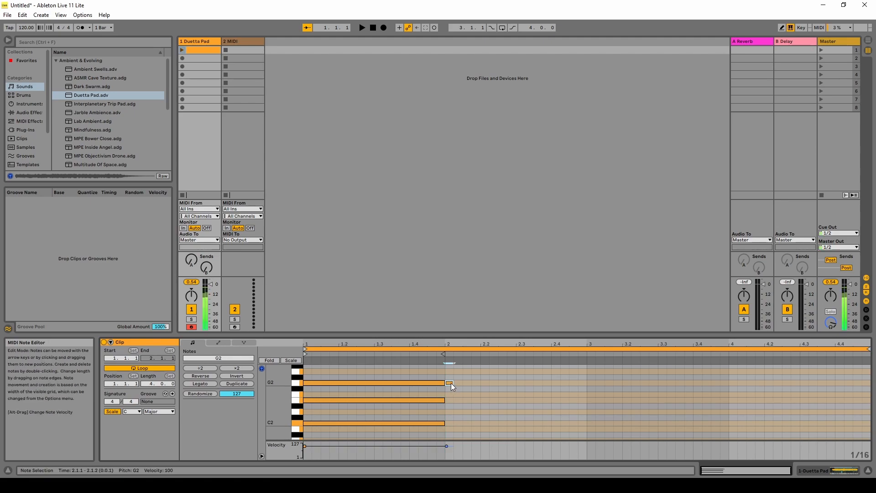
left_click_drag(452, 383, 585, 380)
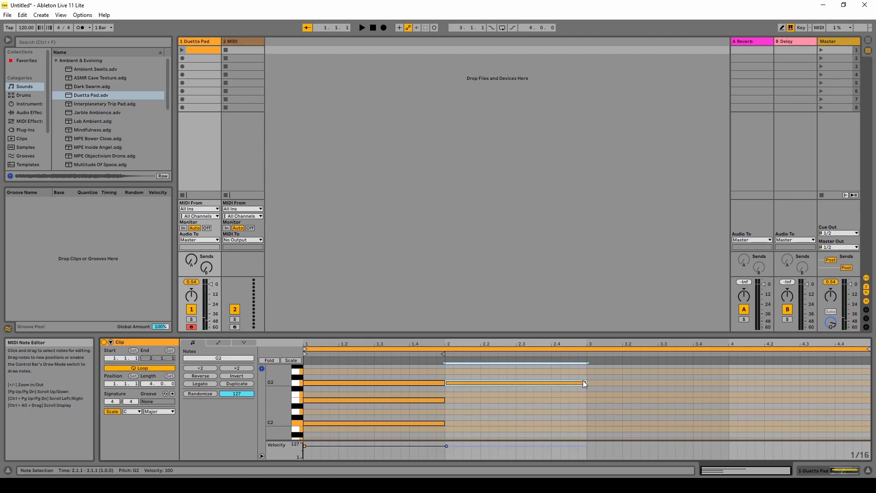
scroll(490, 412, "up", 2)
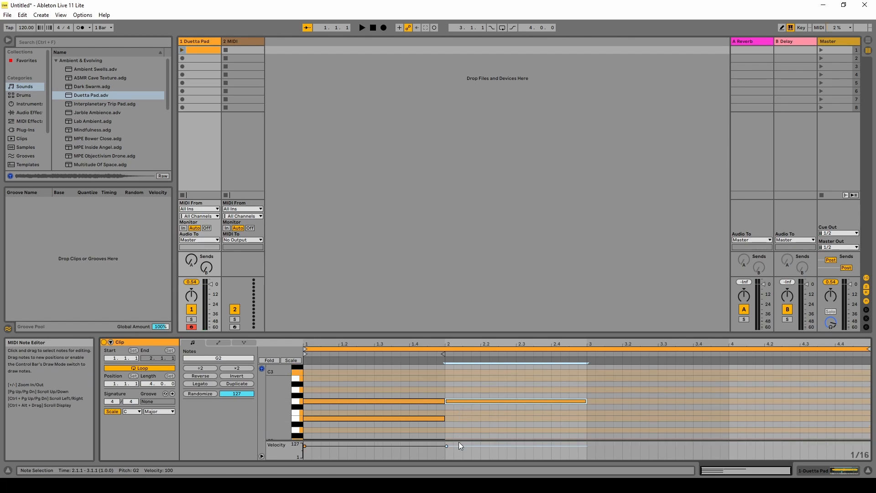
scroll(456, 420, "down", 1)
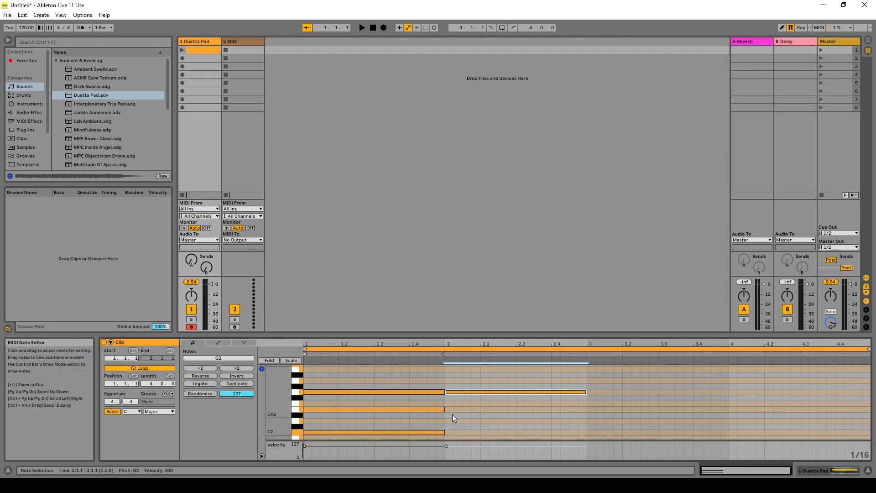
double_click(447, 371)
left_click_drag(453, 371, 587, 371)
scroll(475, 406, "up", 1)
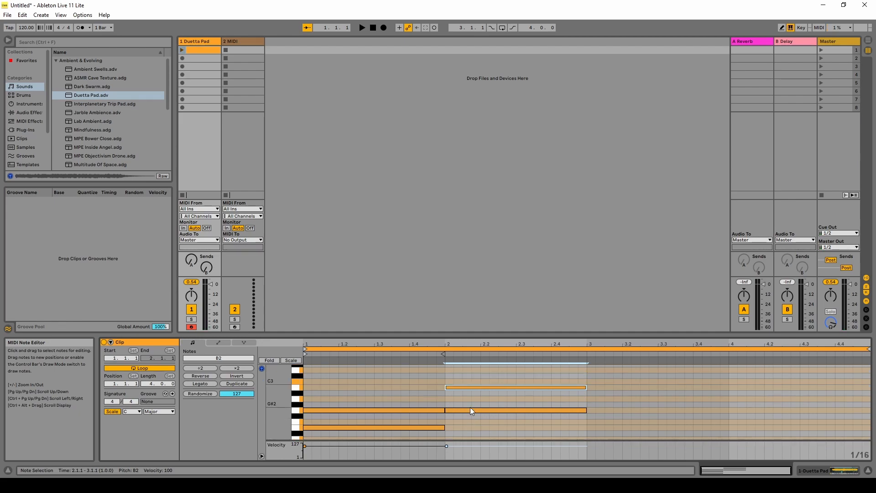
double_click(448, 371)
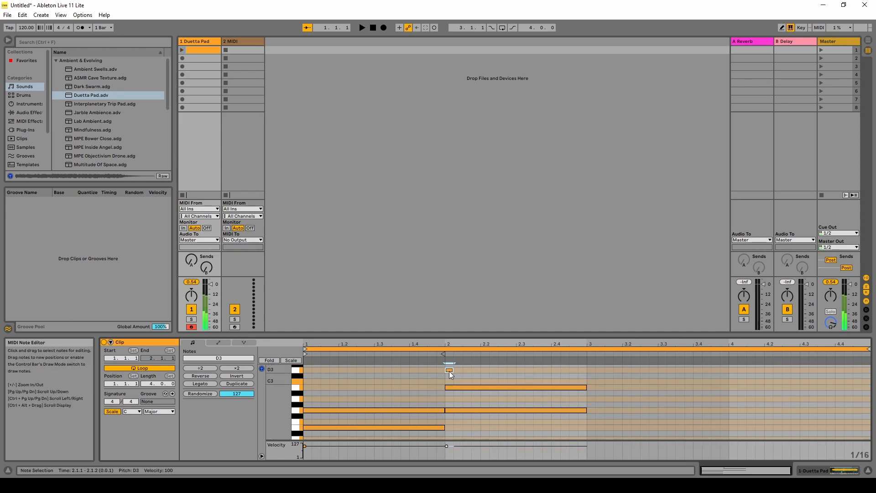
left_click_drag(453, 371, 586, 371)
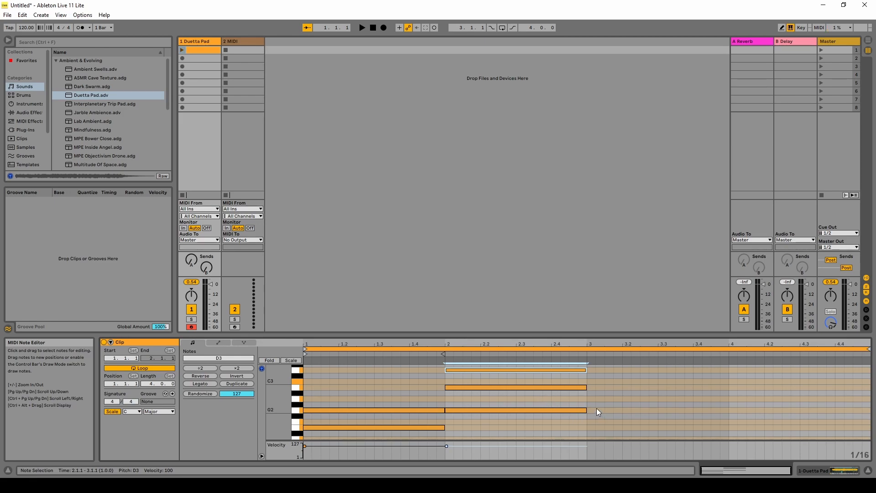
- Build an F major chord in bar 3 from F2, A2 and C3 notes, each one bar long
double_click(593, 422)
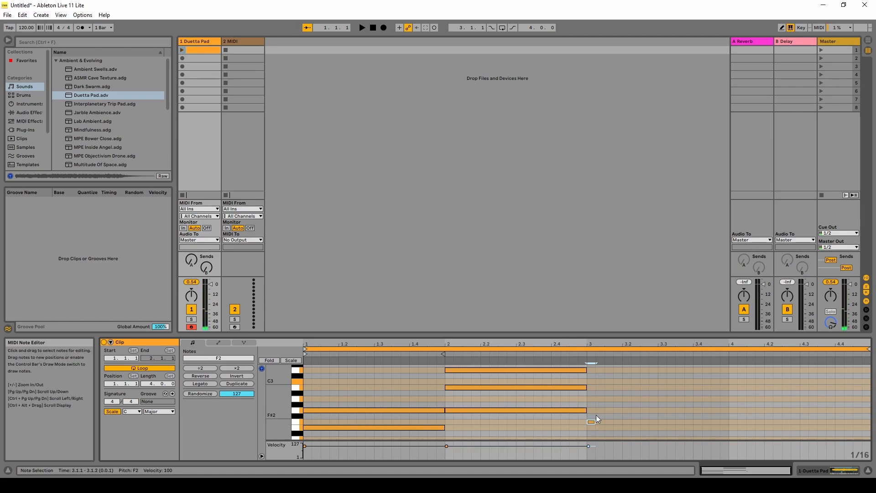
left_click_drag(593, 422, 728, 421)
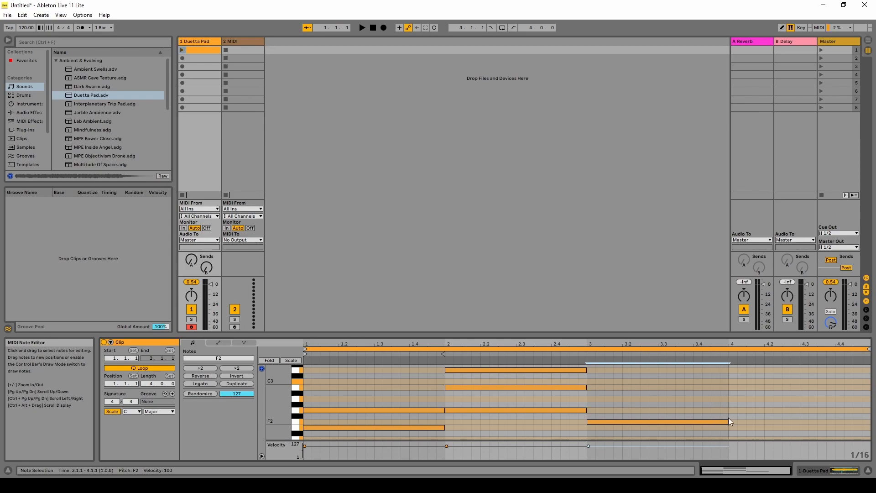
double_click(590, 399)
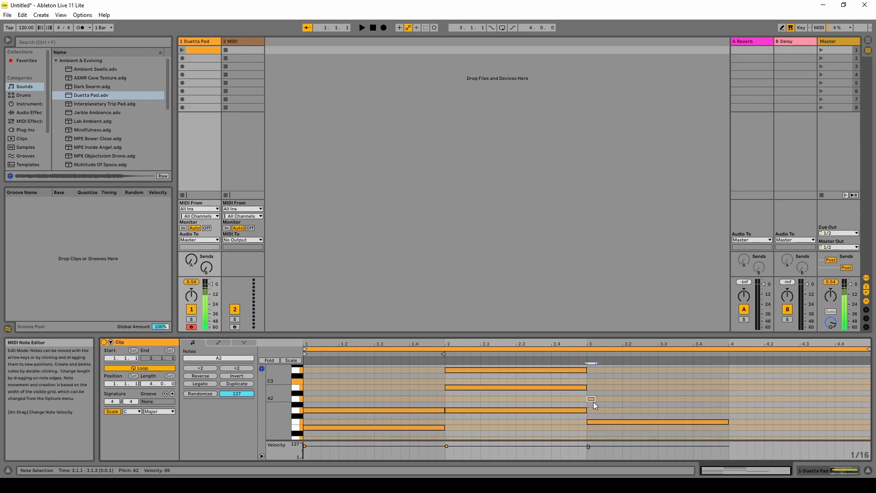
left_click_drag(591, 400, 722, 400)
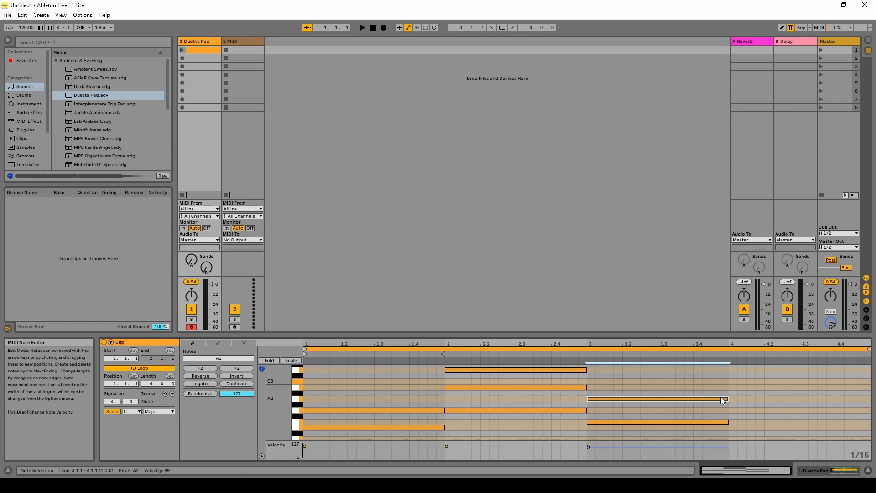
double_click(591, 381)
left_click_drag(592, 382, 725, 380)
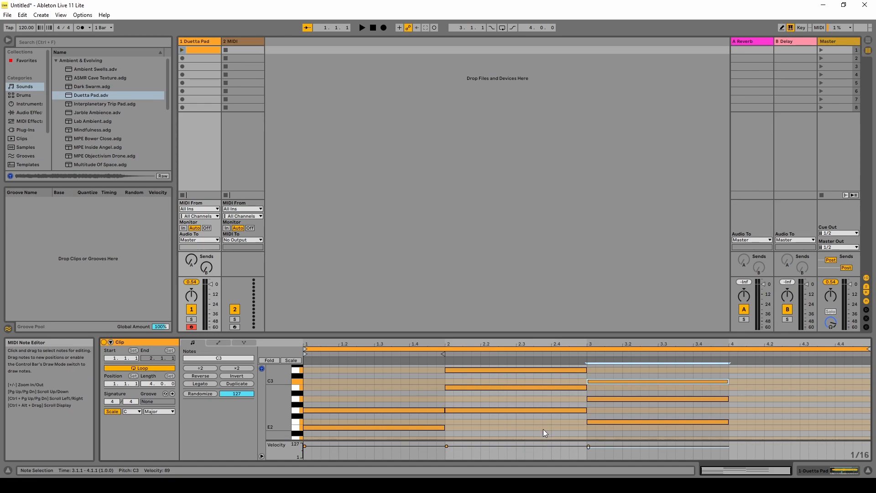
- Copy the G major chord from bar 2 into bar 4, and audition the clip before stopping playback
left_click_drag(543, 428, 481, 365)
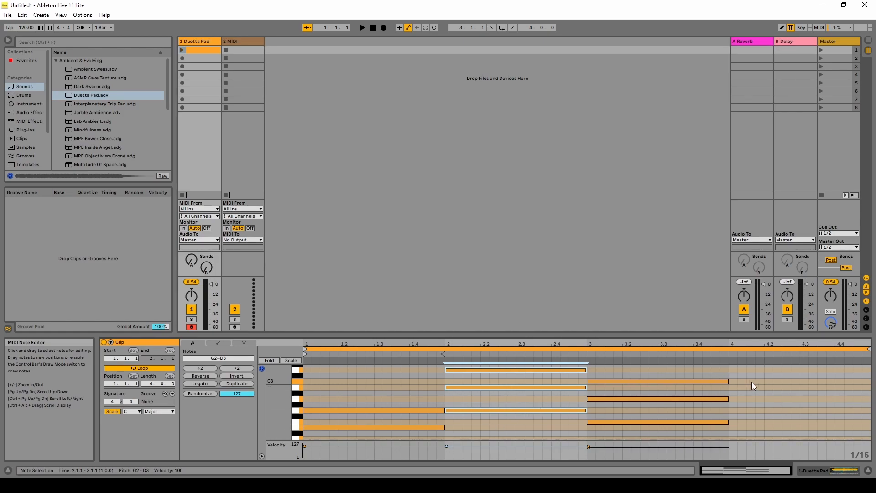
left_click(732, 380)
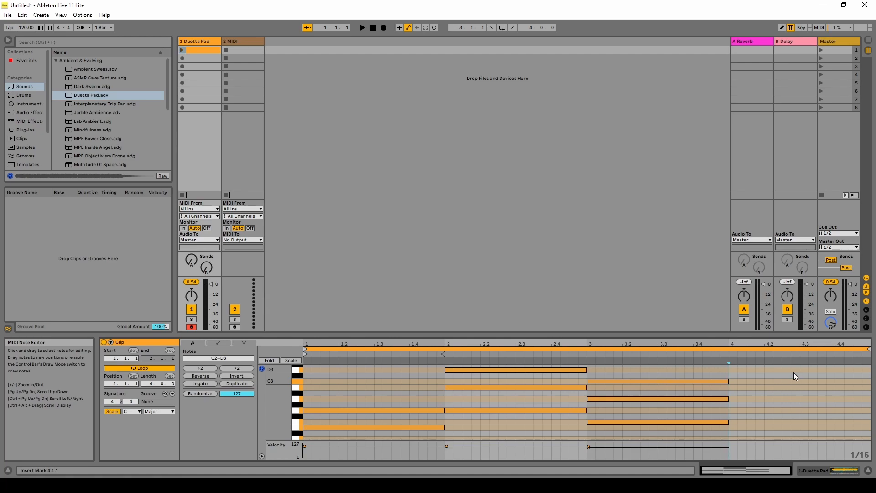
key("ctrl+v")
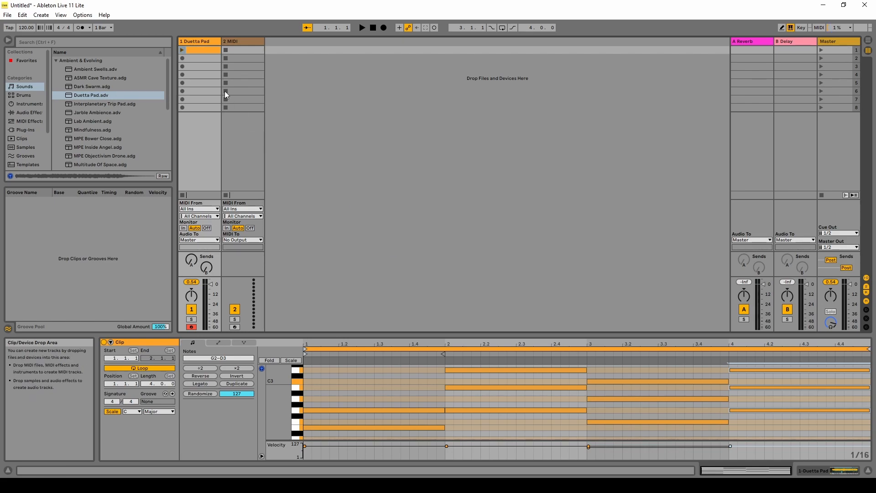
left_click(182, 50)
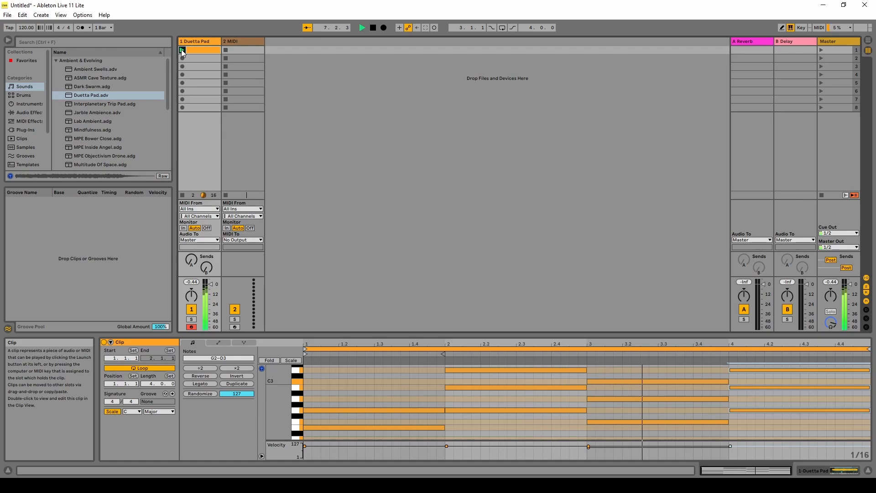
left_click(373, 28)
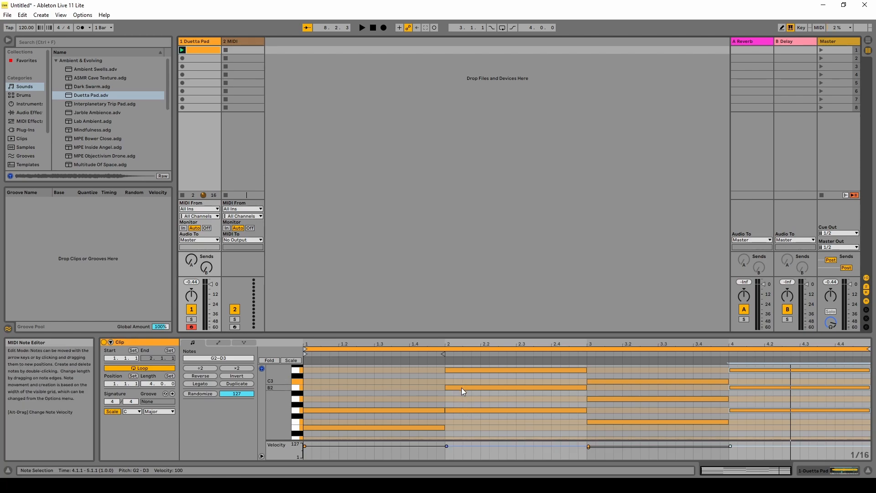
- Invert the bar 2 chord by raising its G2 note one octave to G3, and deselect the note
left_click(474, 409)
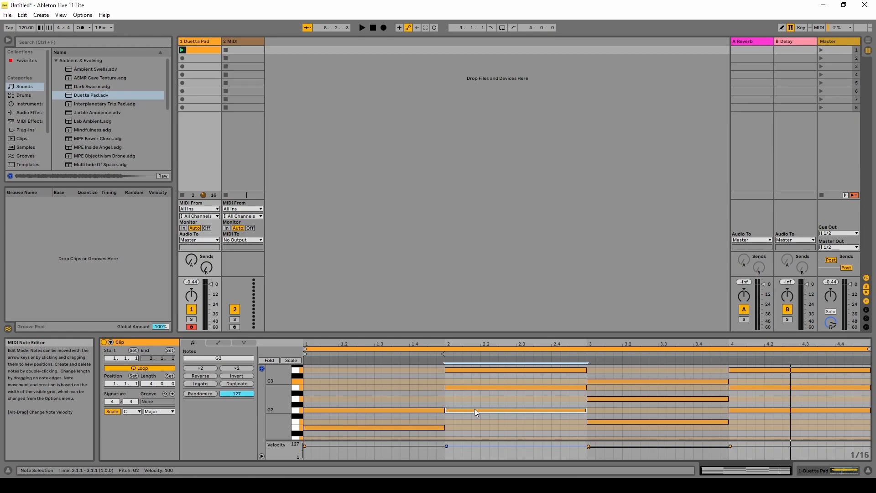
key("Up")
key("Up")
key("Up")
key("Up")
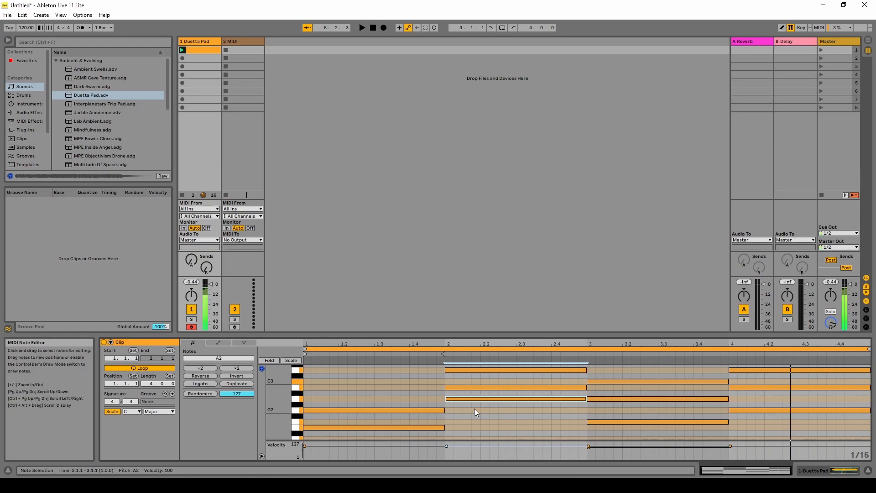
key("Up")
key("Up")
key("Up")
key("Up")
key("Up")
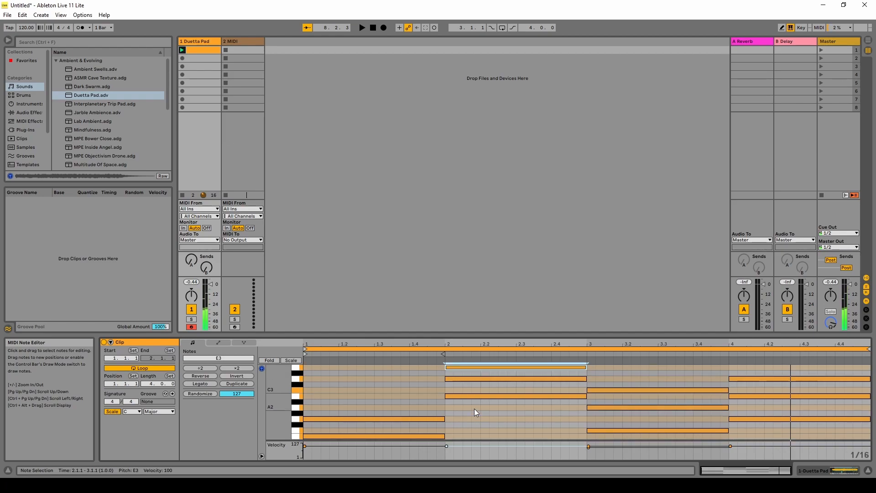
key("Up")
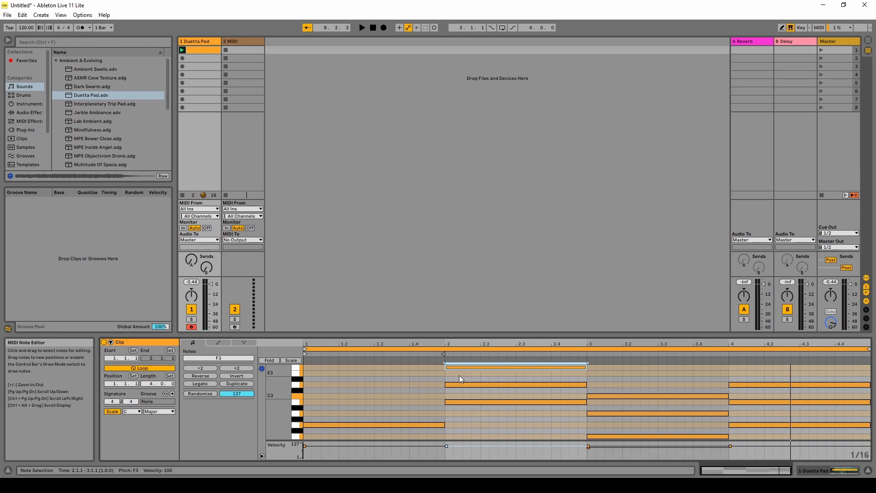
scroll(468, 371, "up", 1)
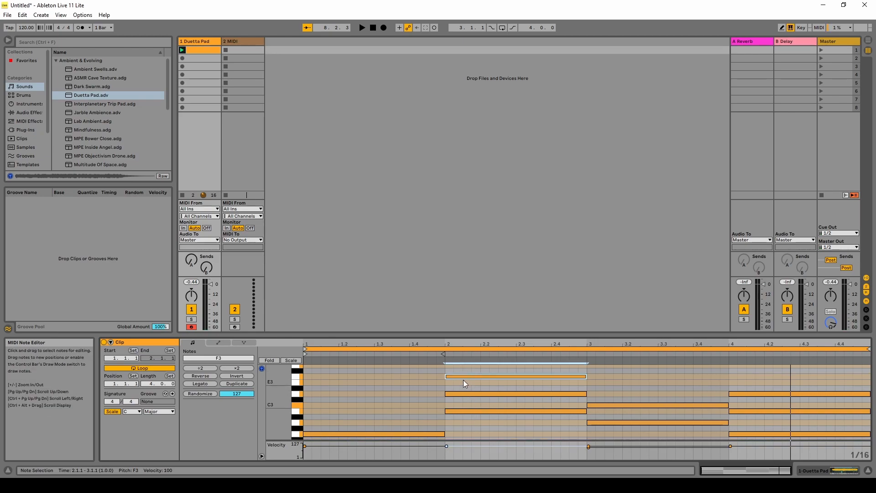
scroll(463, 371, "up", 1)
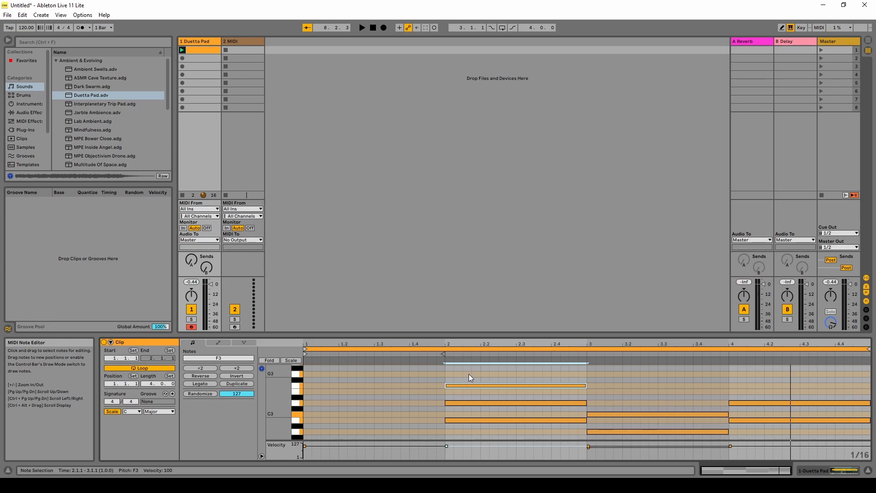
key("Up")
key("Up")
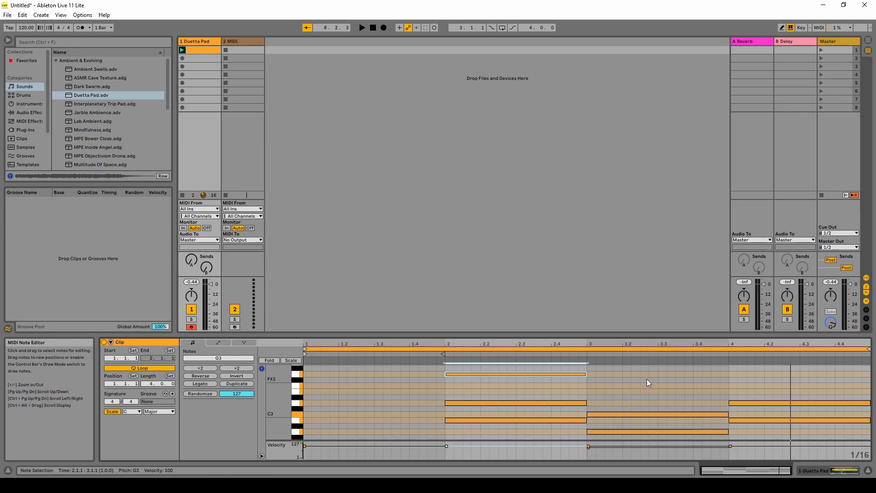
left_click(652, 396)
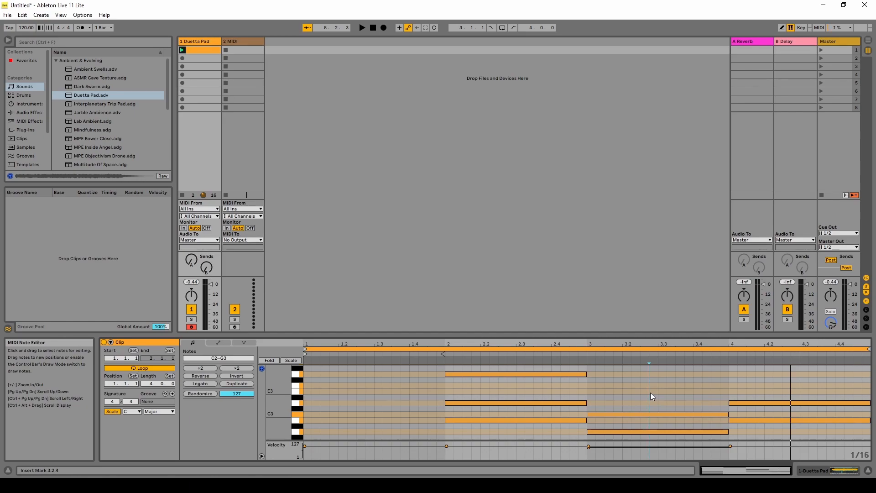
- Invert the bar 3 chord by raising its F2 note one octave to F3
scroll(650, 393, "down", 4)
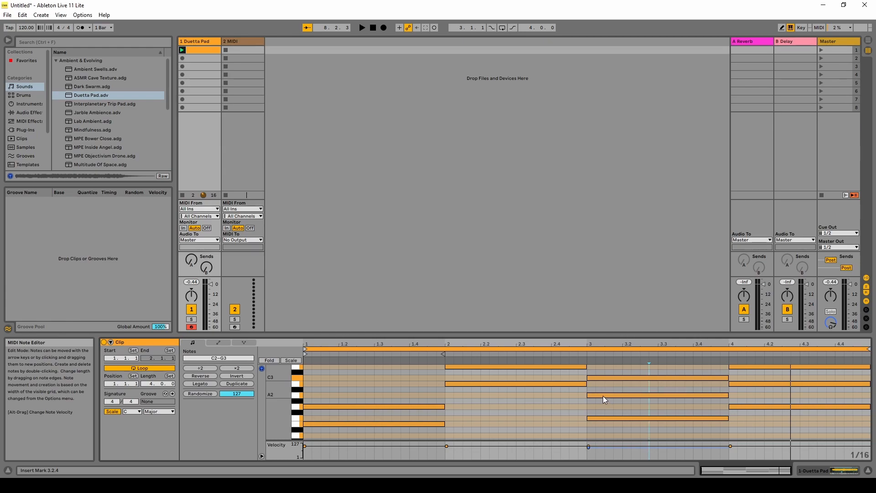
left_click(610, 417)
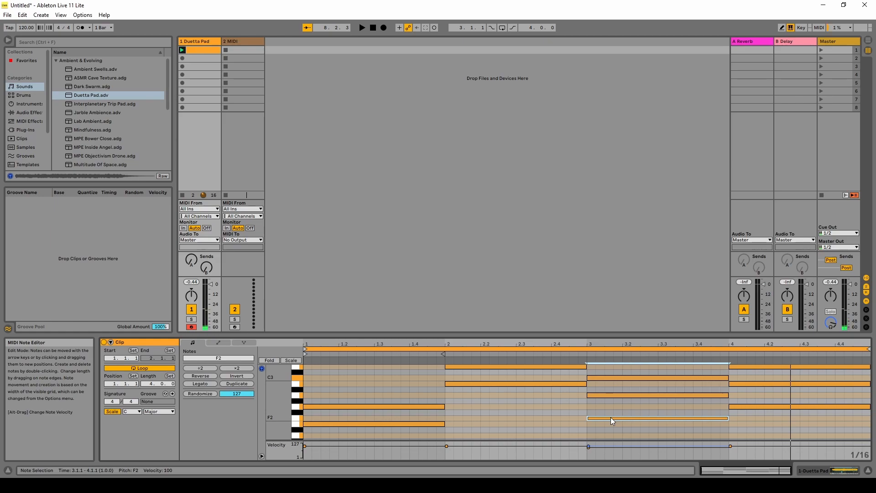
key("Up")
key("Up")
key("Up")
key("Up")
key("Up")
key("Up")
key("Up")
key("Up")
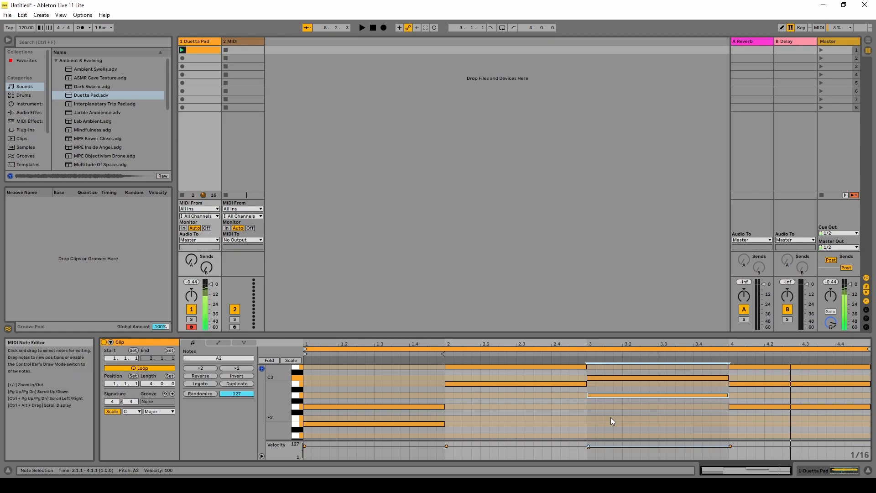
key("Up")
key("Up")
key("Up")
key("Up")
key("Up")
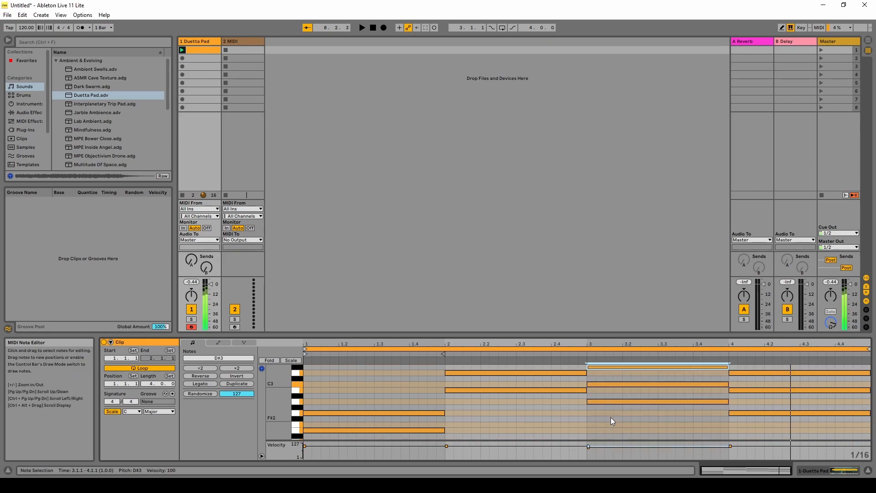
key("Up")
key("Up")
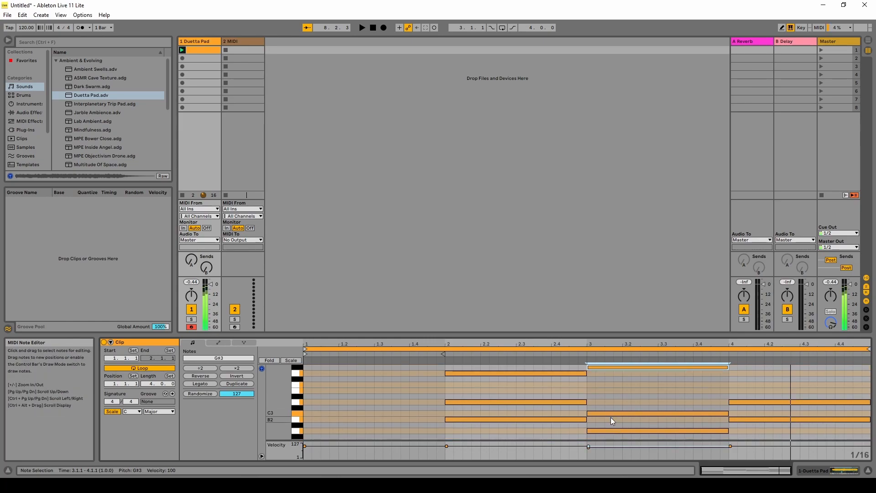
key("Up")
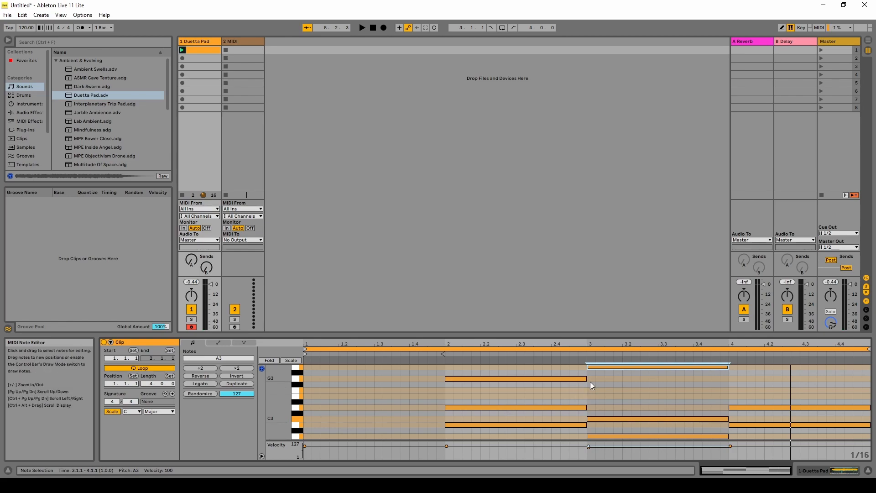
key("Down")
key("Down")
key("Down")
key("Down")
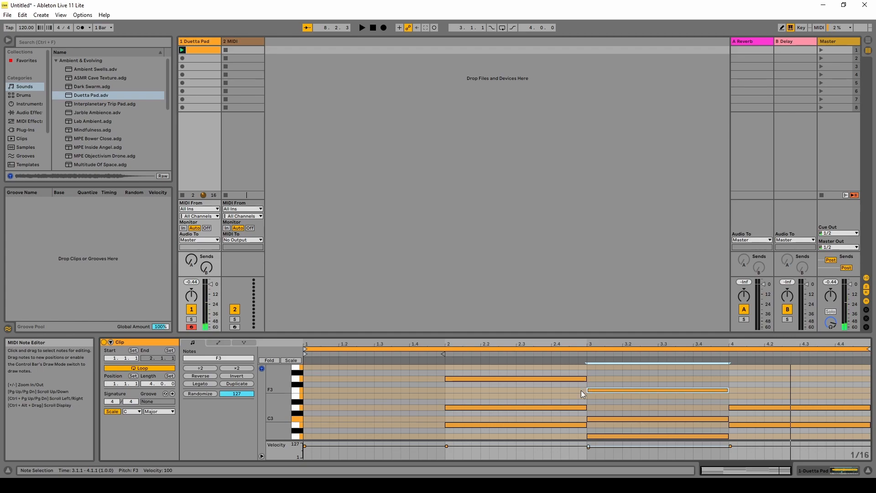
- Play the first track's clip to hear the inverted chords, and stop playback
scroll(660, 417, "down", 4)
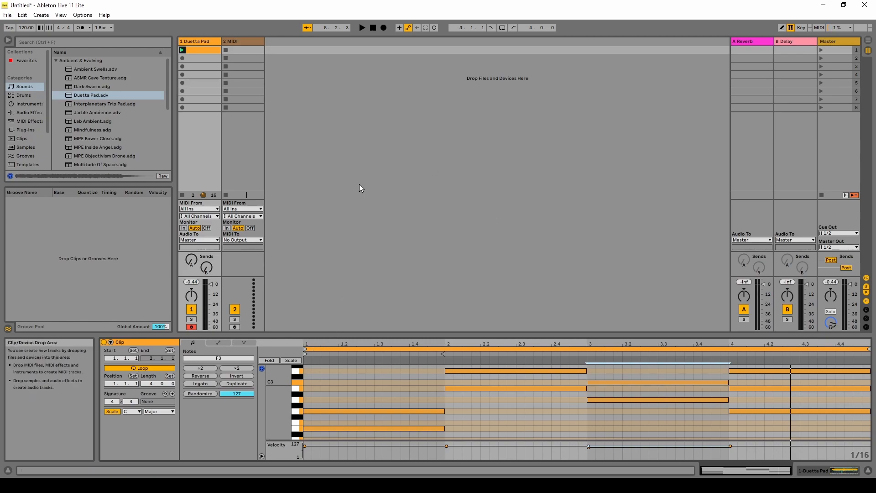
left_click(179, 49)
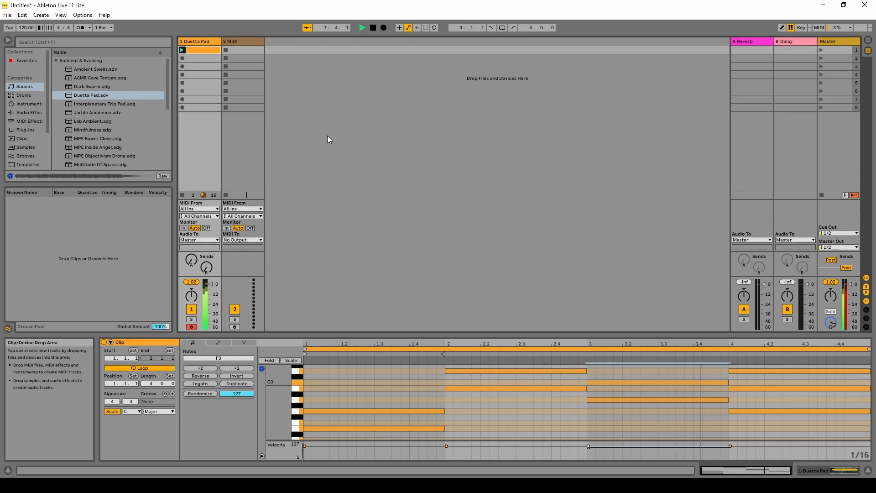
left_click(372, 28)
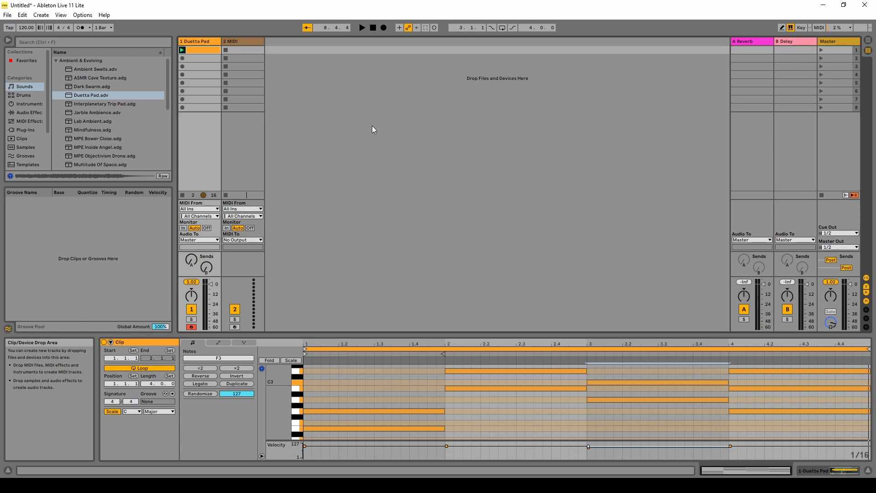
- Load the Duetta Pad preset onto the second track and create a clip in its first slot with a 4-bar loop length
left_click(89, 96)
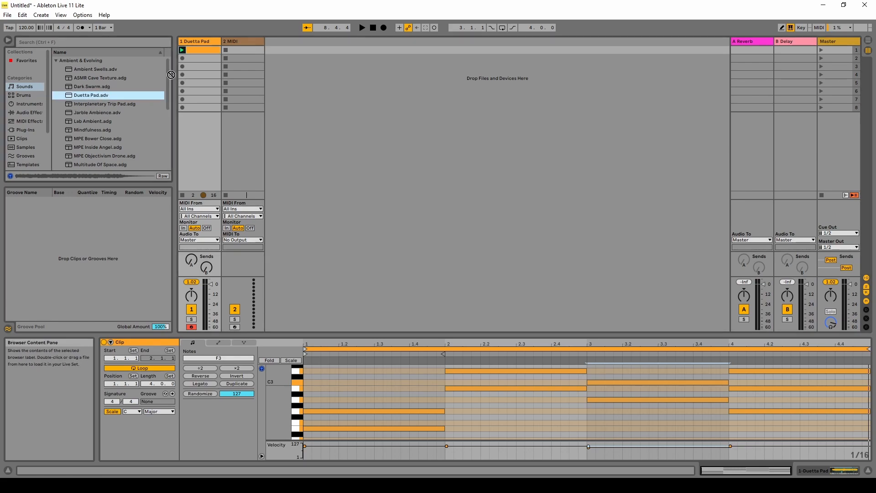
left_click_drag(241, 49, 242, 49)
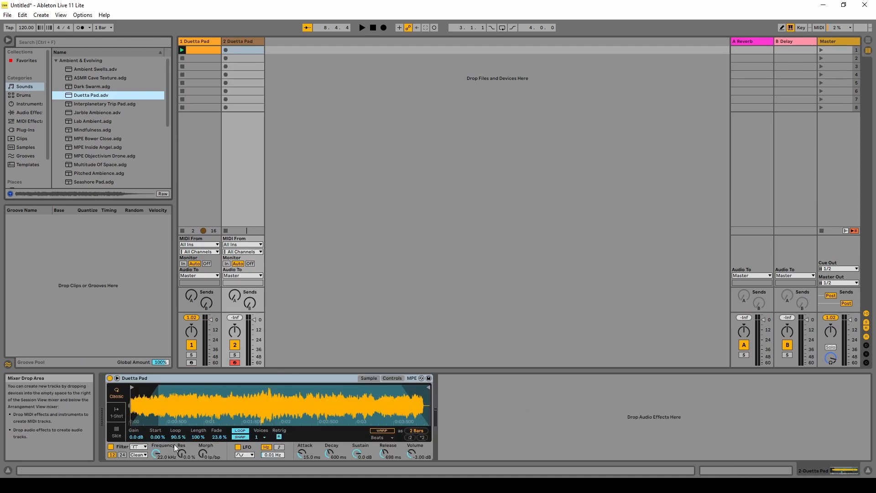
left_click(236, 50)
double_click(237, 50)
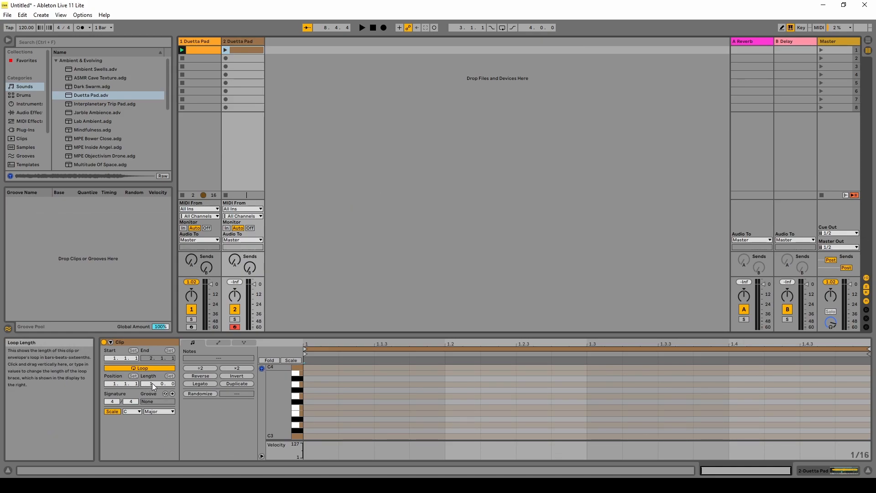
left_click_drag(151, 384, 151, 370)
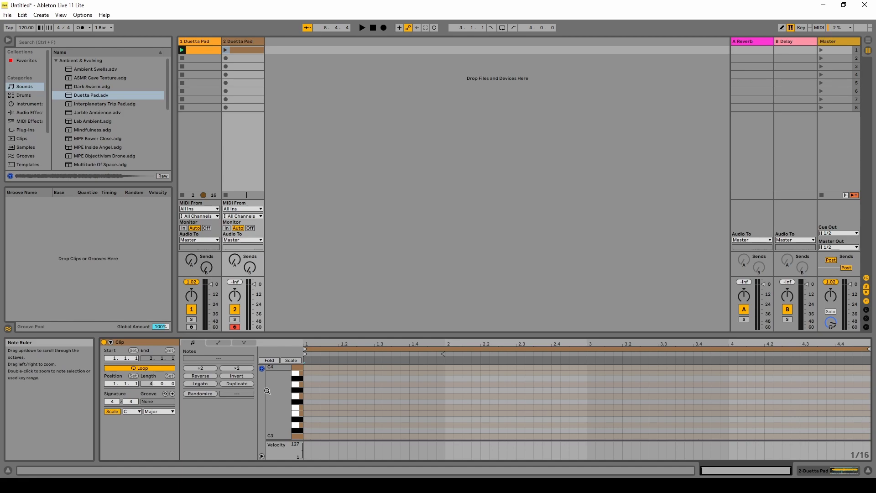
- Reopen the first track's clip and review the notes of its four chords
left_click(199, 51)
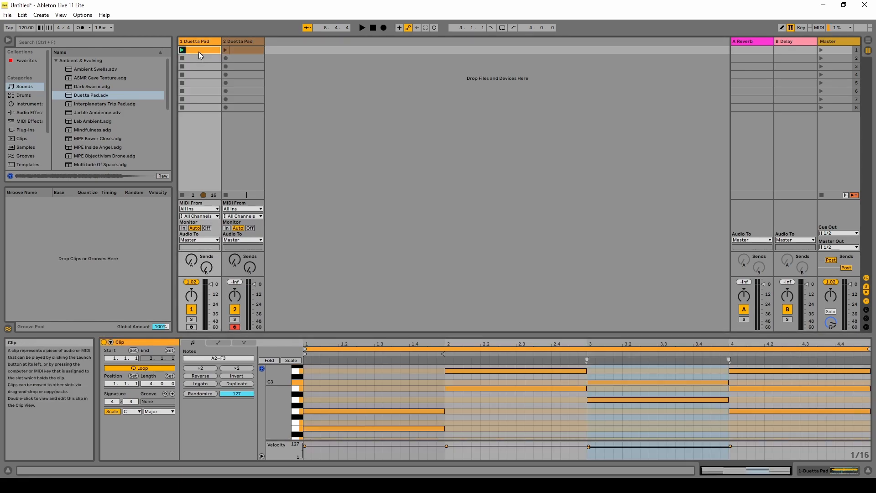
scroll(515, 404, "up", 1)
scroll(502, 409, "down", 3)
scroll(498, 431, "up", 3)
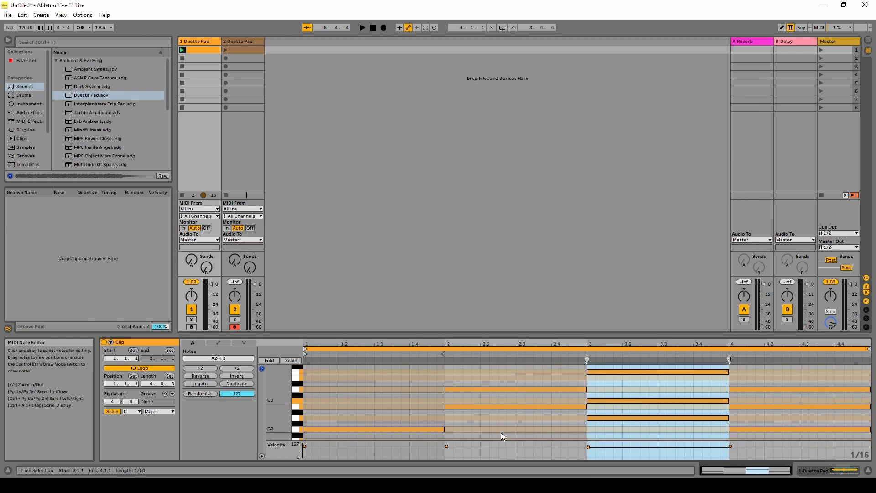
scroll(500, 432, "up", 1)
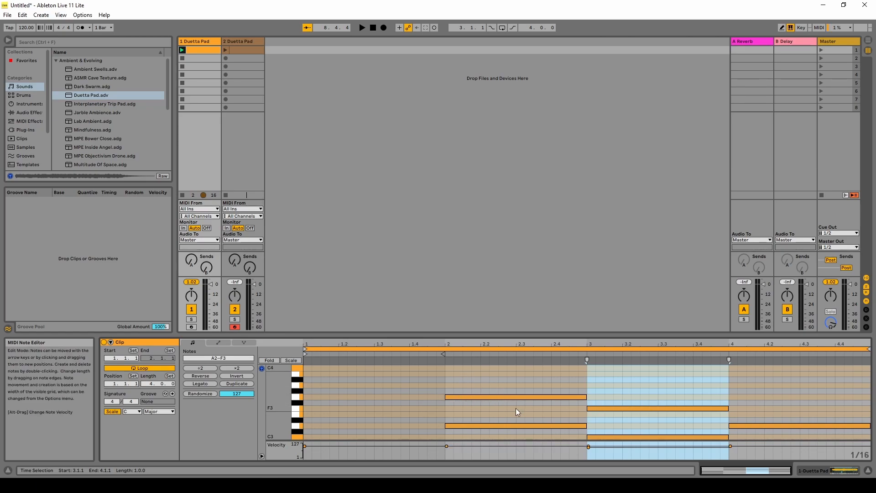
- Open the second track's clip and audition the piano roll keys around C4 and D4
left_click(251, 48)
scroll(375, 394, "up", 1)
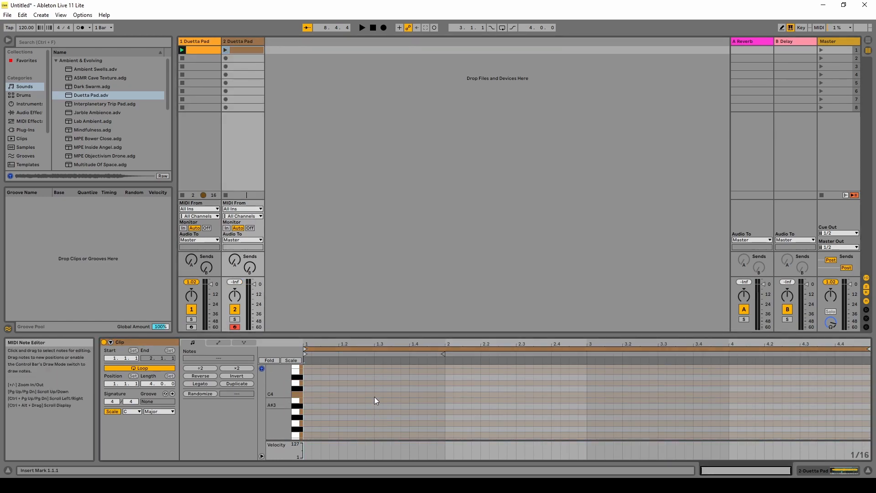
left_click(295, 395)
left_click(301, 385)
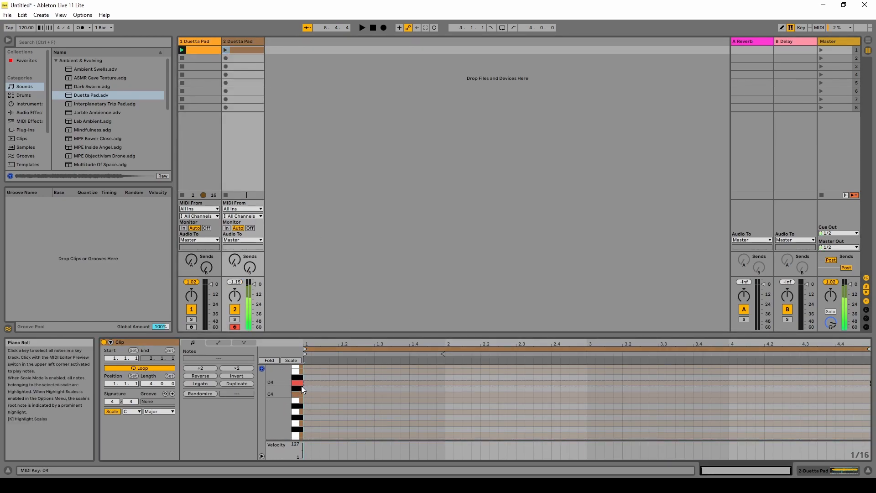
left_click(302, 388)
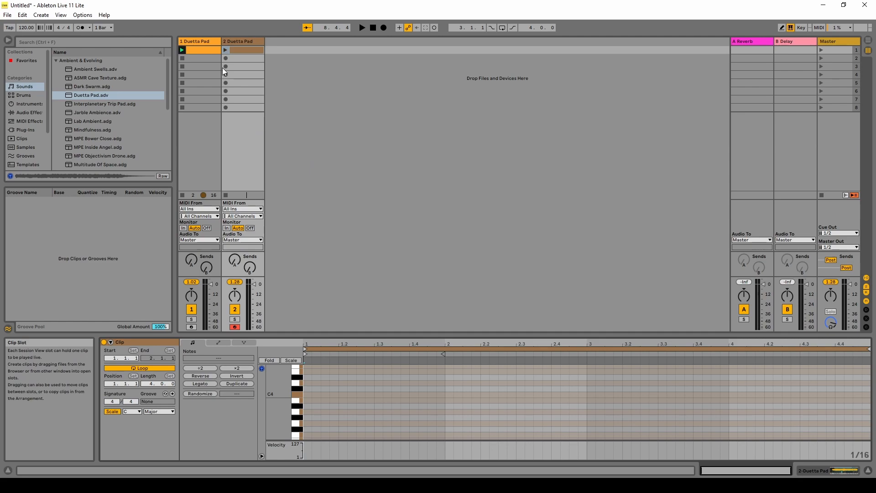
- Play the second track's clip and add sixteenth notes C4, B3 and C4 in bar 1, and B3 and A3 in bar 2
left_click(226, 50)
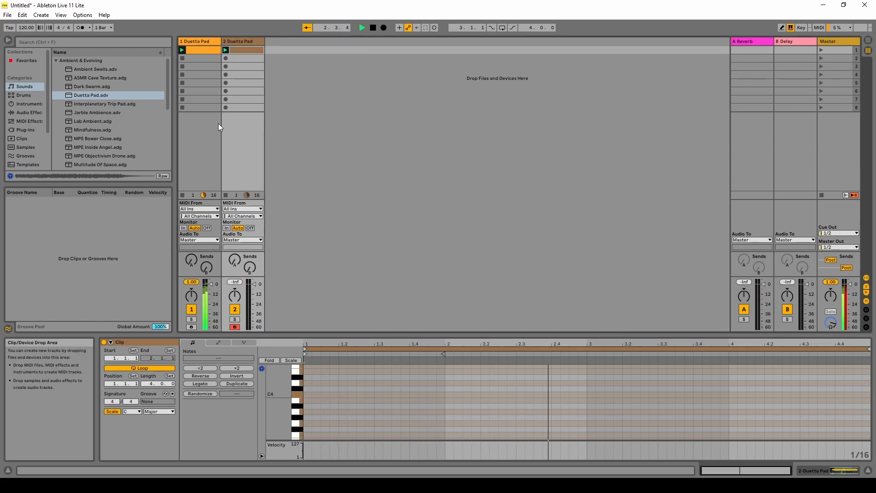
double_click(308, 394)
double_click(368, 401)
double_click(405, 394)
double_click(458, 400)
double_click(484, 412)
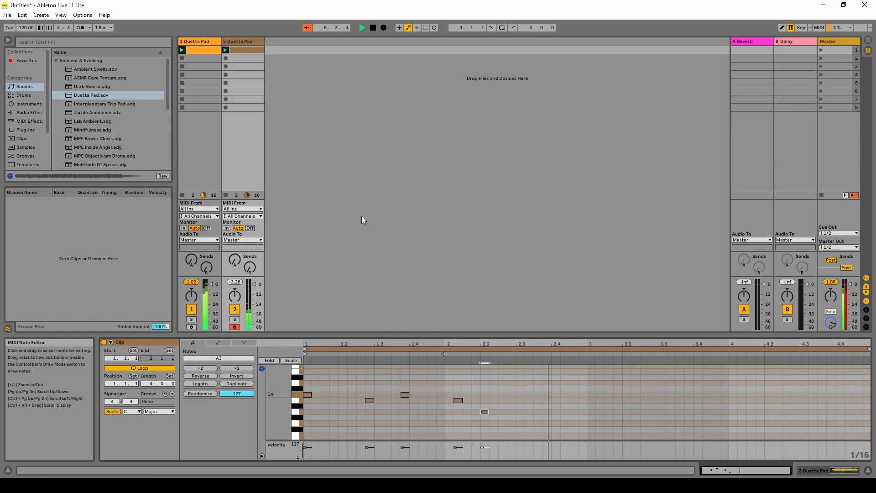
- Stop the first track's clip and adjust the melody to C4 at 1.1.1, B3 at 1.2.3, C4 at 1.3.3 and A3 at 1.4.3, with longer notes
left_click(182, 195)
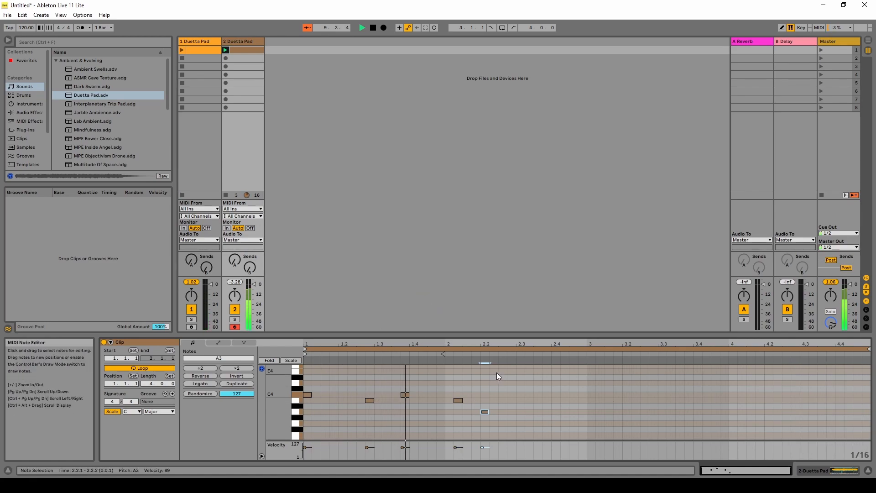
left_click_drag(311, 394, 328, 396)
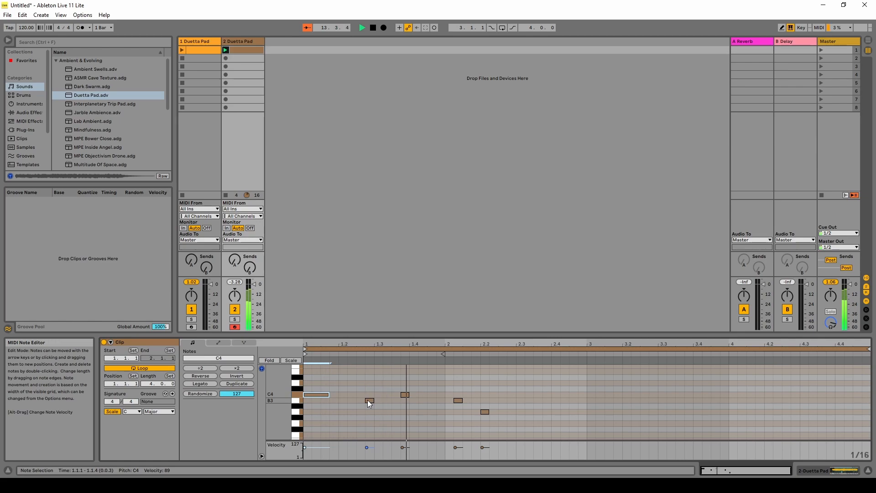
left_click_drag(369, 400, 392, 395)
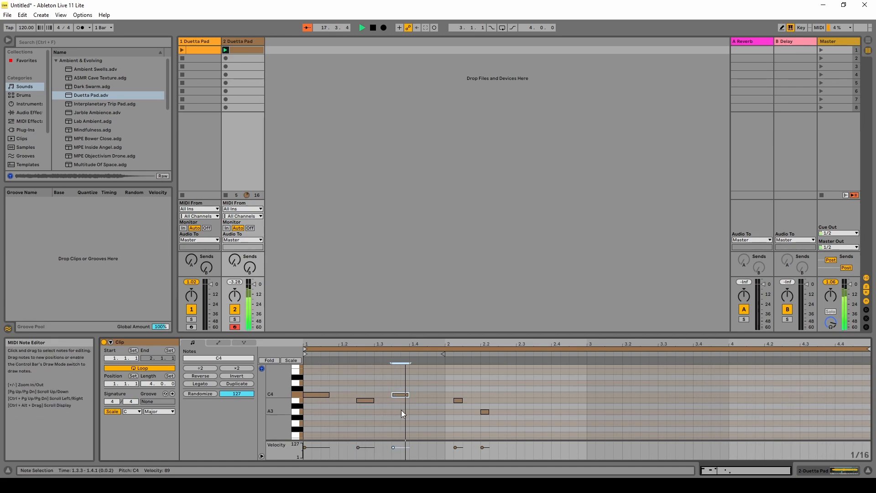
left_click_drag(460, 402, 435, 415)
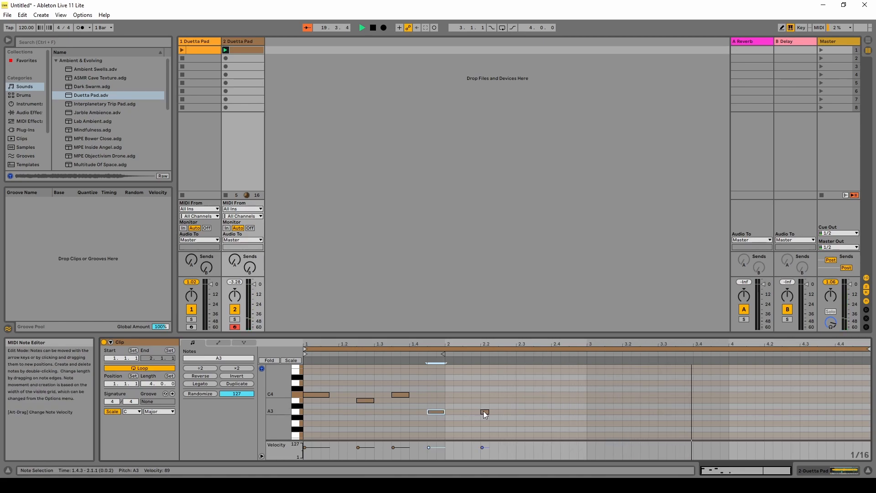
- Replace the leftover A3 in bar 2 with two D4 notes, each two sixteenths long, at 2.2.1 and 2.3.3
double_click(466, 383)
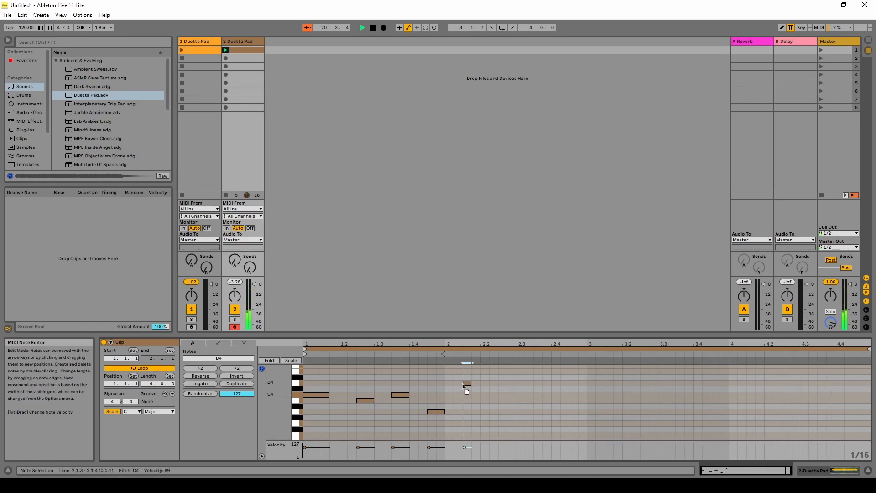
left_click_drag(470, 383, 480, 383)
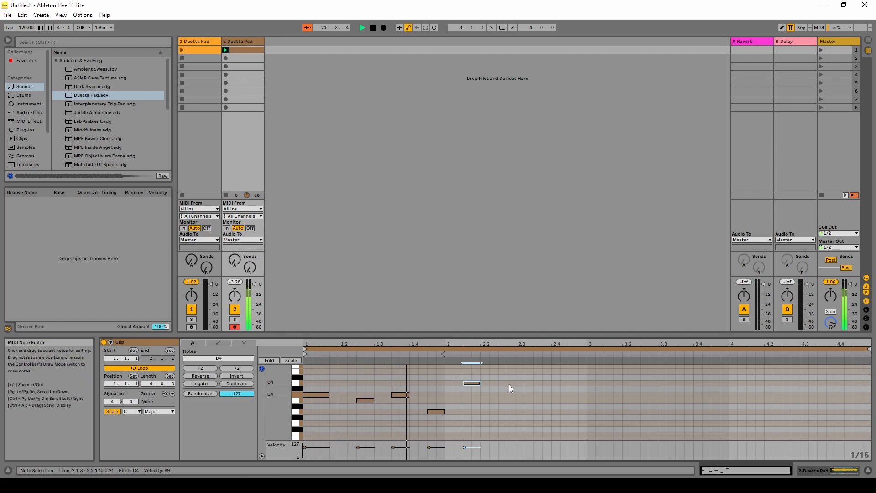
left_click_drag(473, 380, 547, 386)
double_click(538, 385)
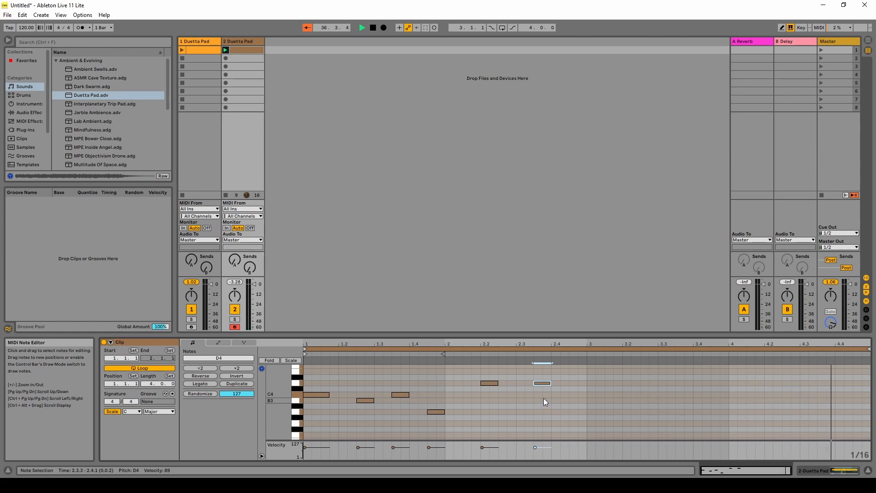
- Duplicate all melody notes from the first two bars and move the copy so it starts at bar 3
left_click_drag(572, 420, 313, 404)
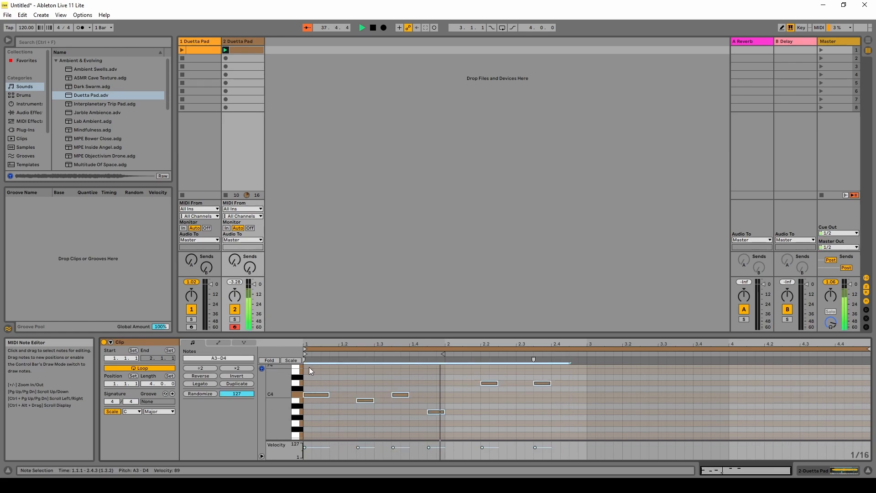
right_click(316, 400)
left_click(349, 299)
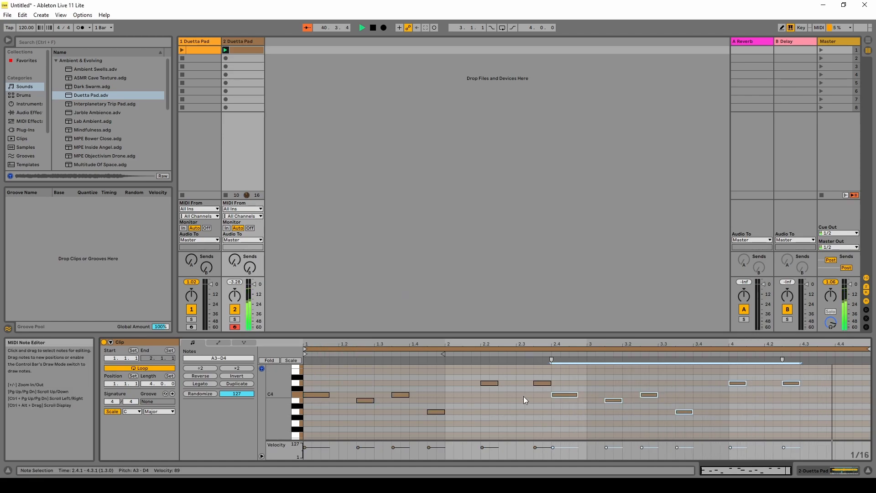
left_click_drag(566, 394, 600, 395)
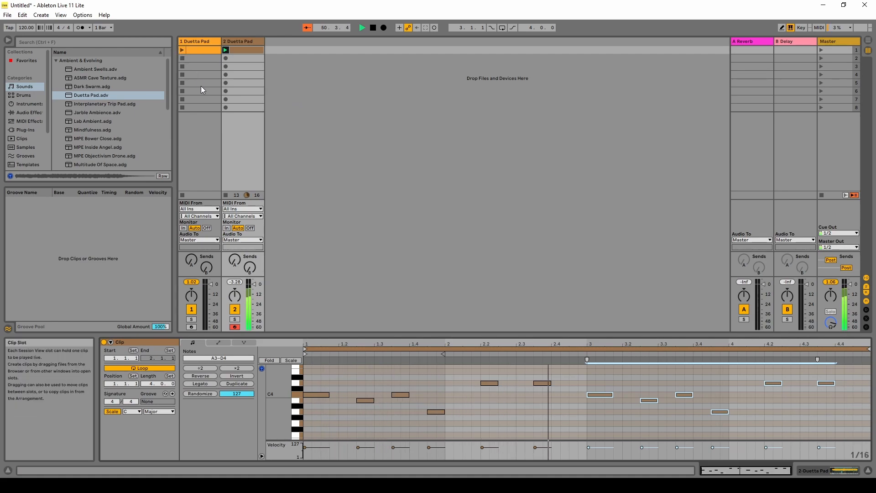
- With both clips playing, pan the two tracks to opposite sides and lower the first track's volume to -5.0 dB
left_click(182, 50)
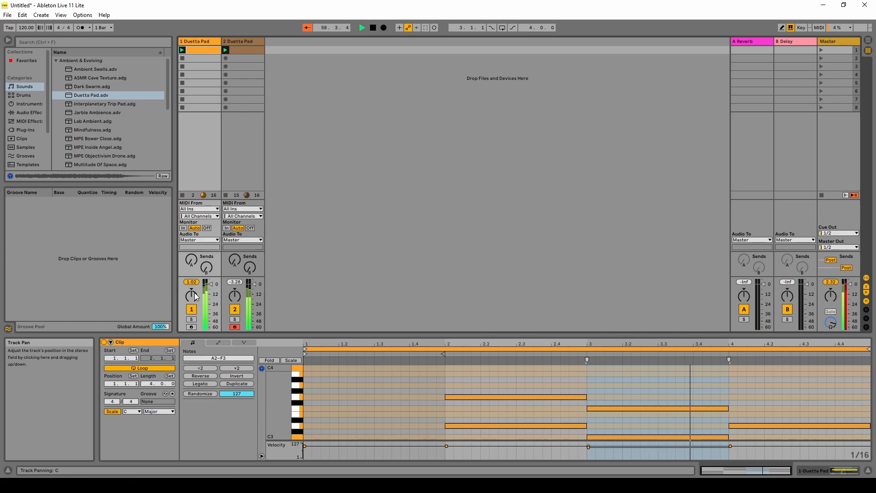
left_click_drag(191, 295, 237, 290)
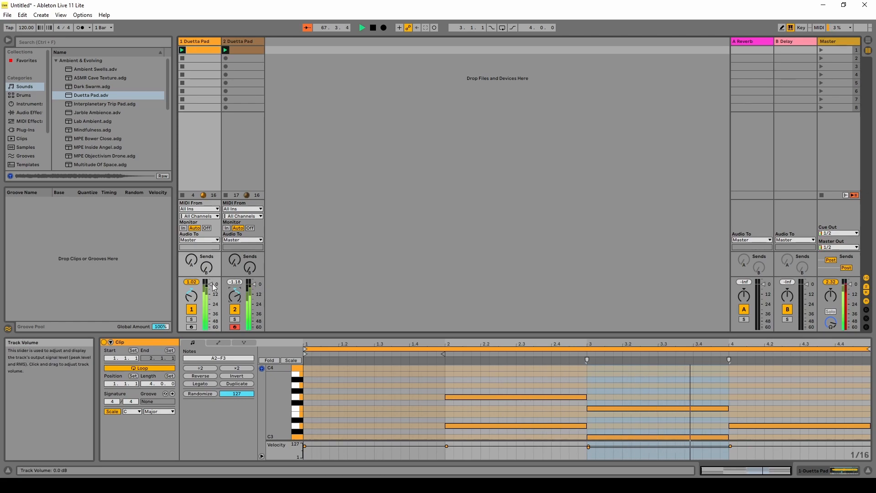
left_click_drag(213, 287, 213, 289)
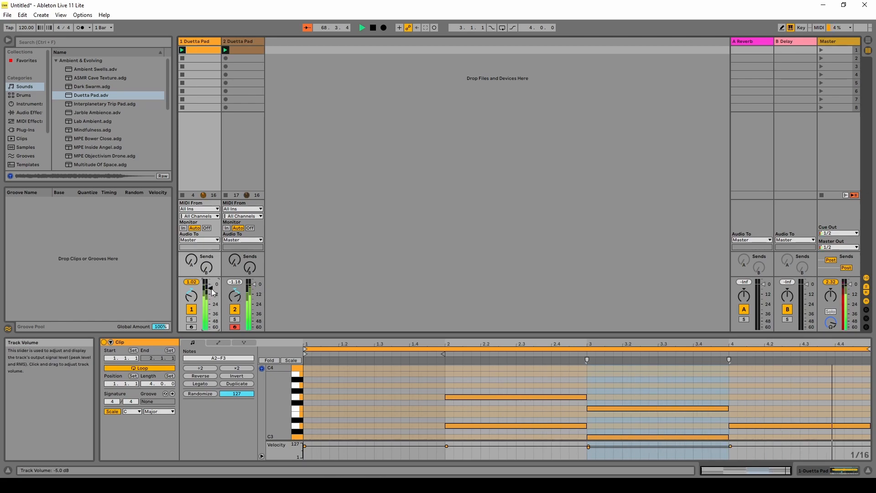